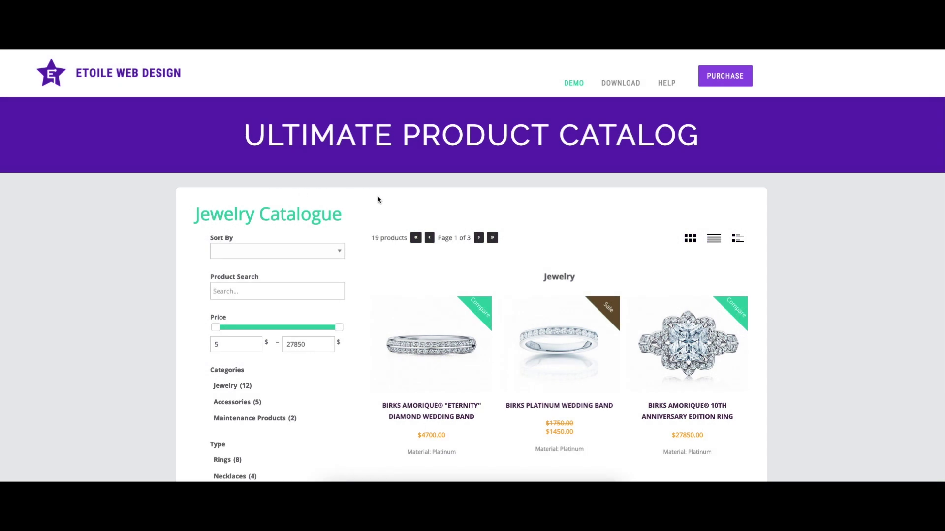
# Go to catalogue page 2 in list view and expand the Pavé ring and Hand Ring Holder entries.
pyautogui.scroll(-3, 416, 202)
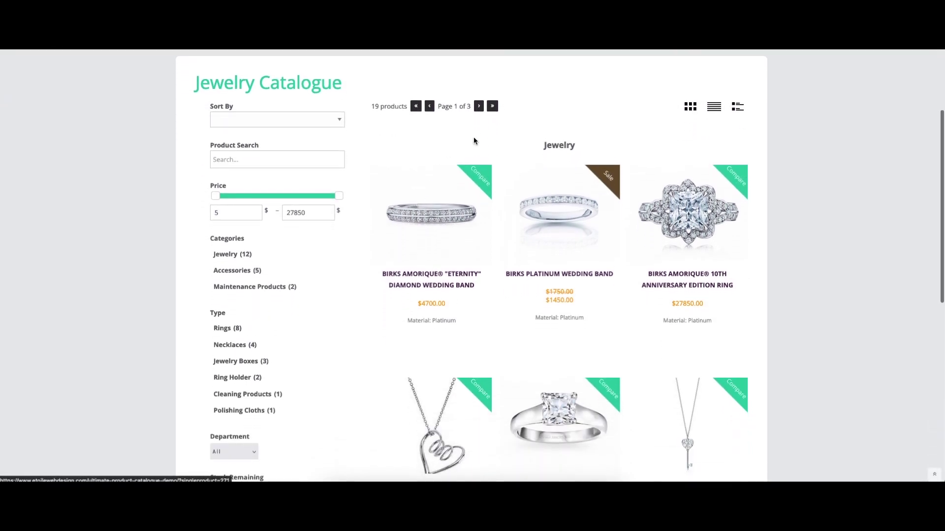
pyautogui.click(479, 107)
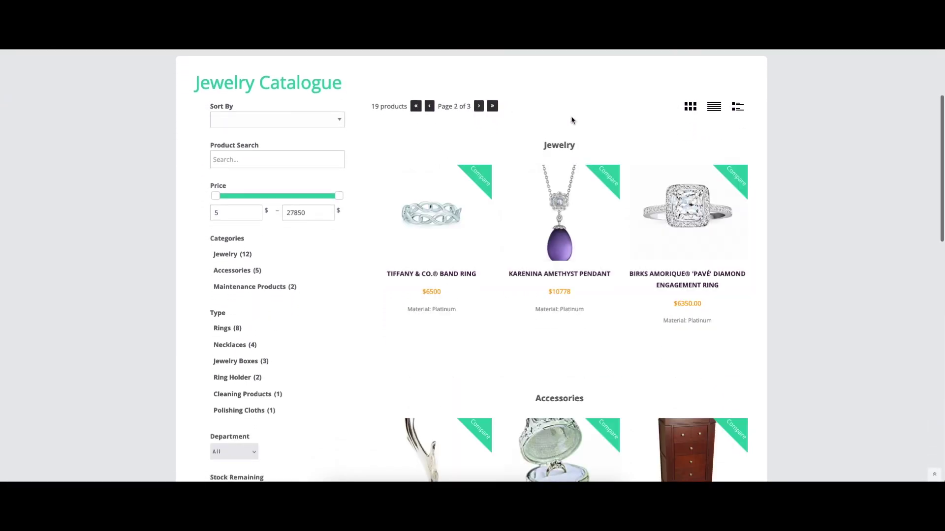
pyautogui.click(714, 107)
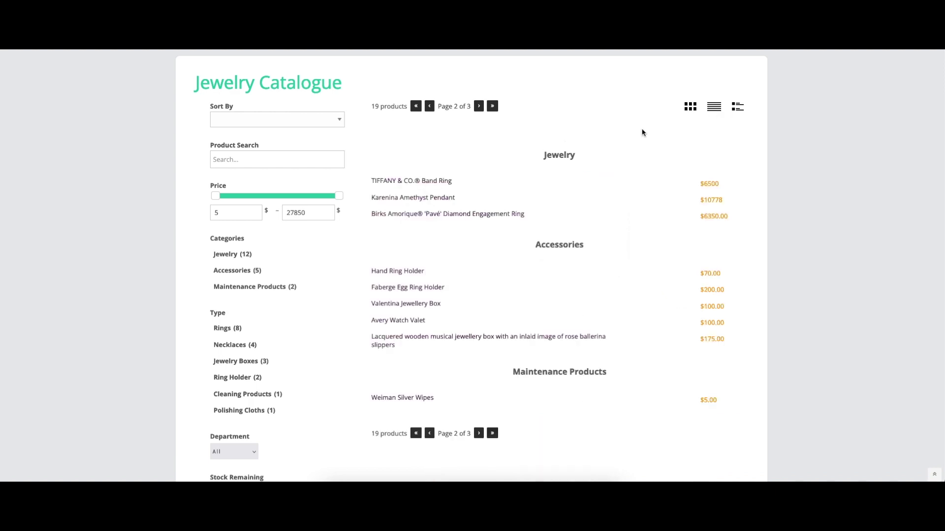
pyautogui.click(480, 217)
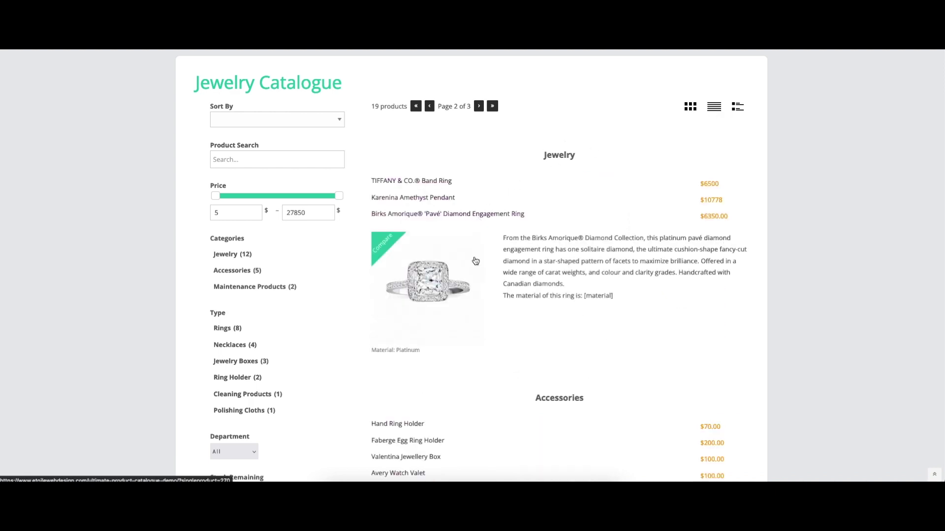
pyautogui.click(423, 424)
# Switch the listing to the detailed layout with product images and full descriptions.
pyautogui.scroll(-1, 453, 374)
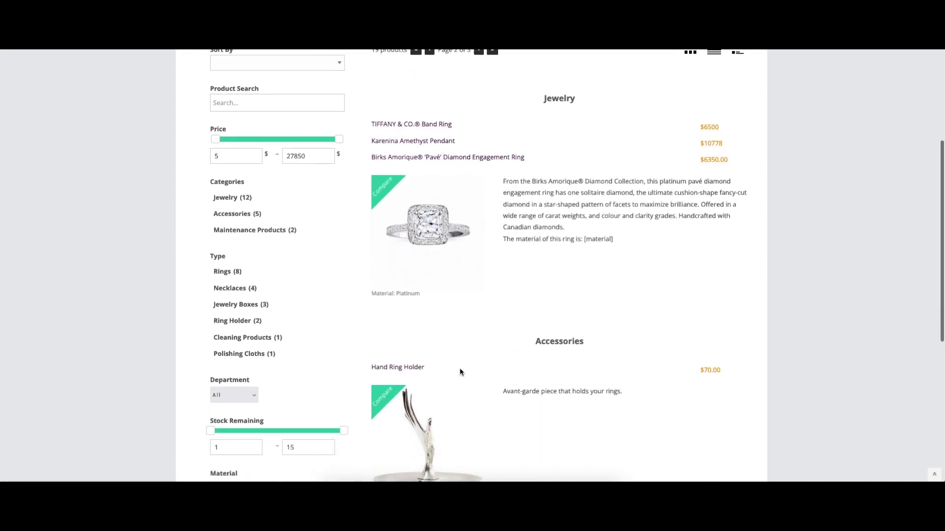
pyautogui.scroll(2, 460, 369)
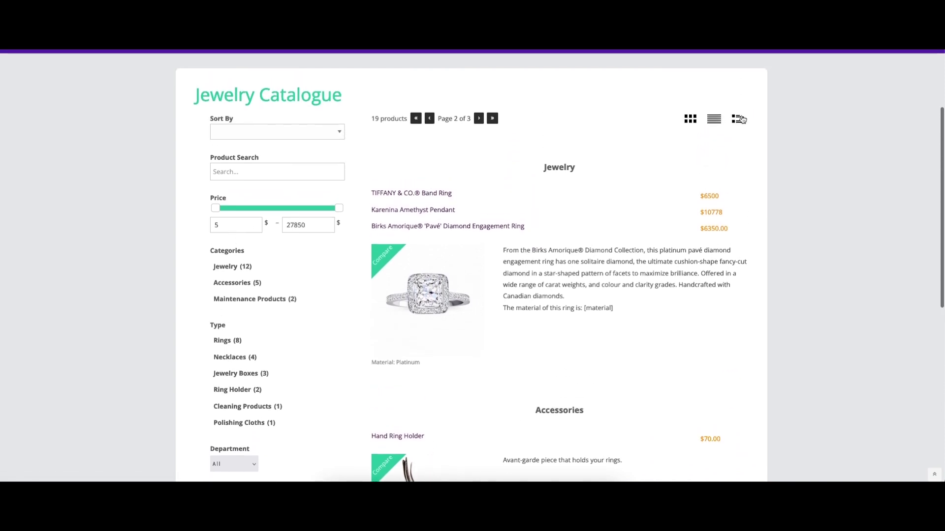
pyautogui.click(741, 119)
pyautogui.scroll(-1, 689, 155)
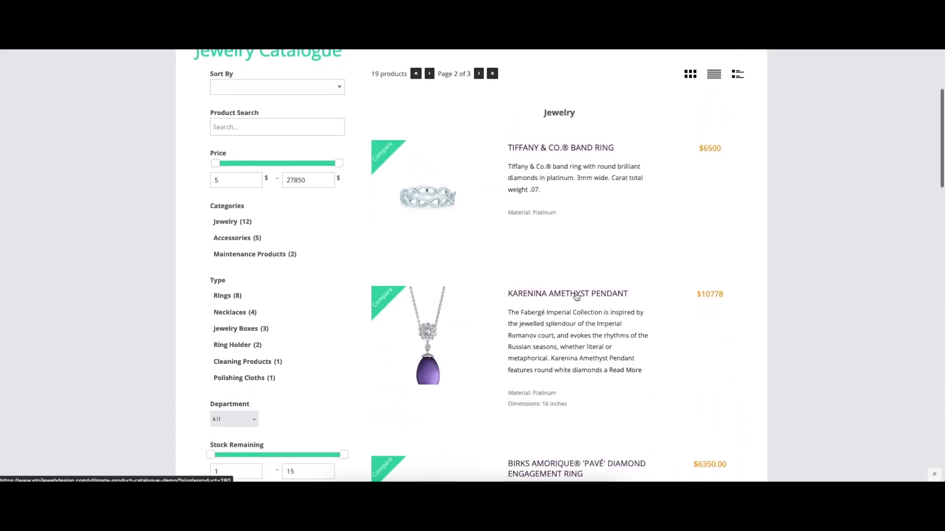
# View the Karenina Amethyst Pendant's Additional Information and Contact Us inquiry form, then return to the catalogue.
pyautogui.click(575, 294)
pyautogui.scroll(-1, 583, 249)
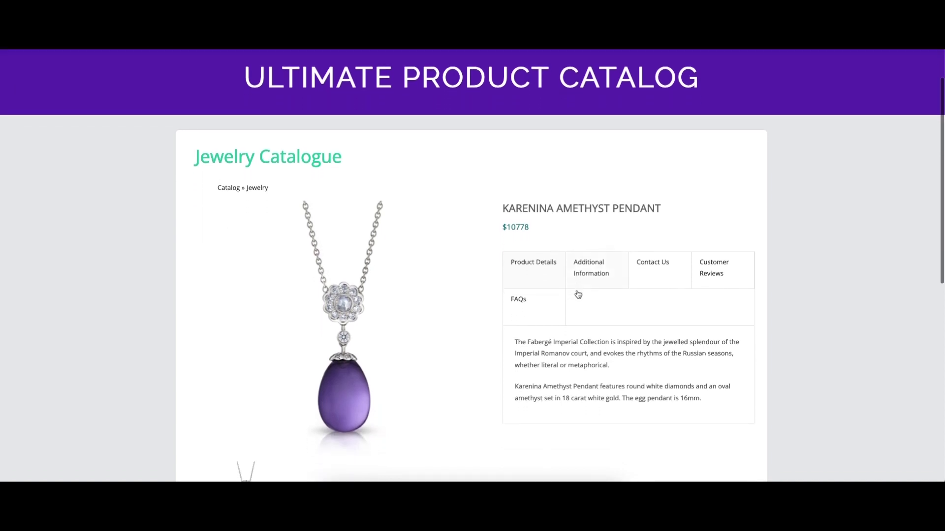
pyautogui.click(589, 226)
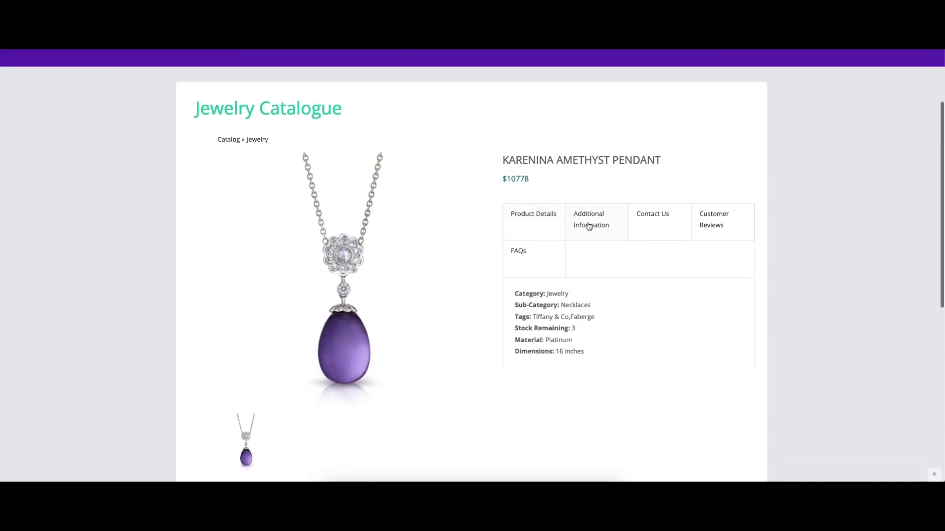
pyautogui.click(654, 223)
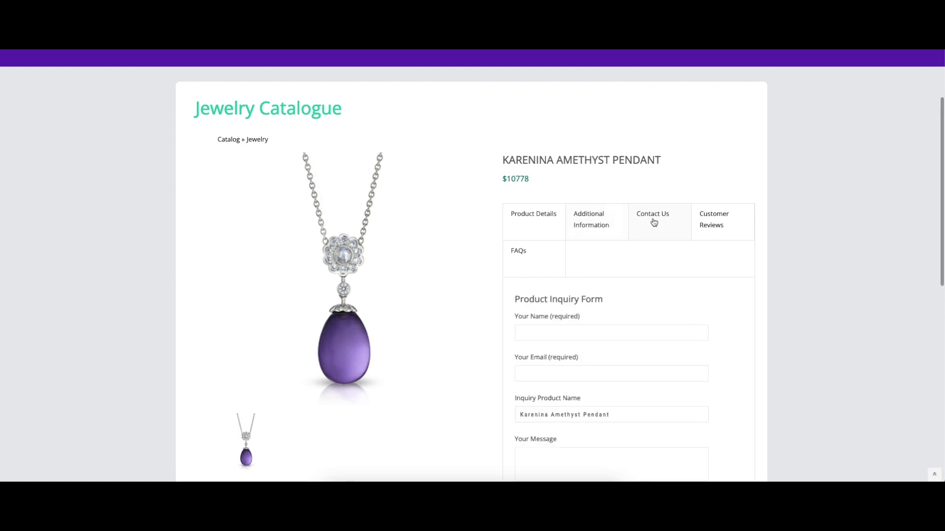
pyautogui.click(221, 139)
# Sort by Price (Ascending), show only Jewelry, and cap the price at about 11970.
pyautogui.scroll(-3, 295, 191)
pyautogui.scroll(-2, 295, 191)
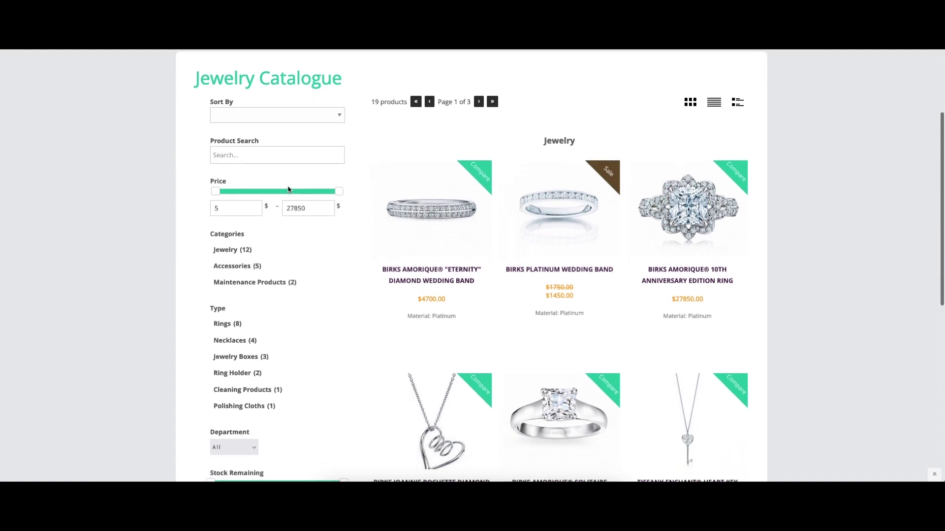
pyautogui.click(313, 118)
pyautogui.click(306, 122)
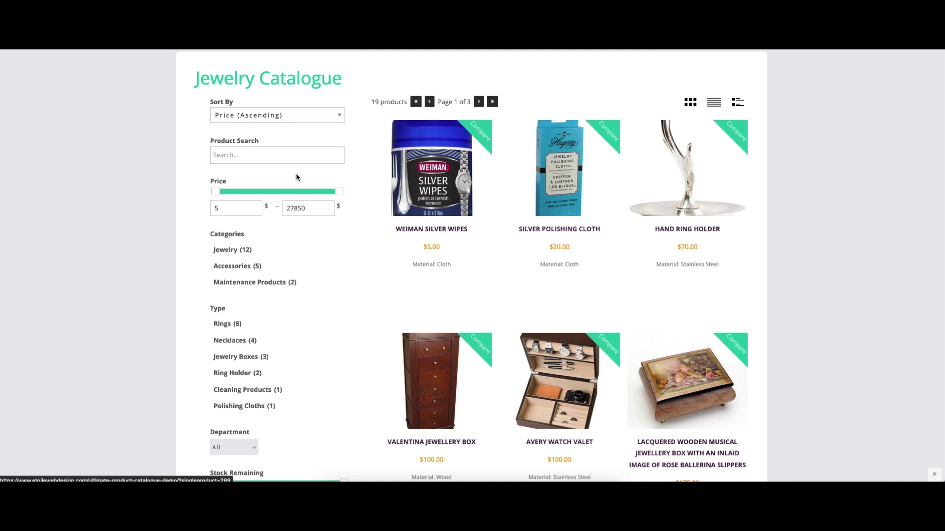
pyautogui.click(234, 252)
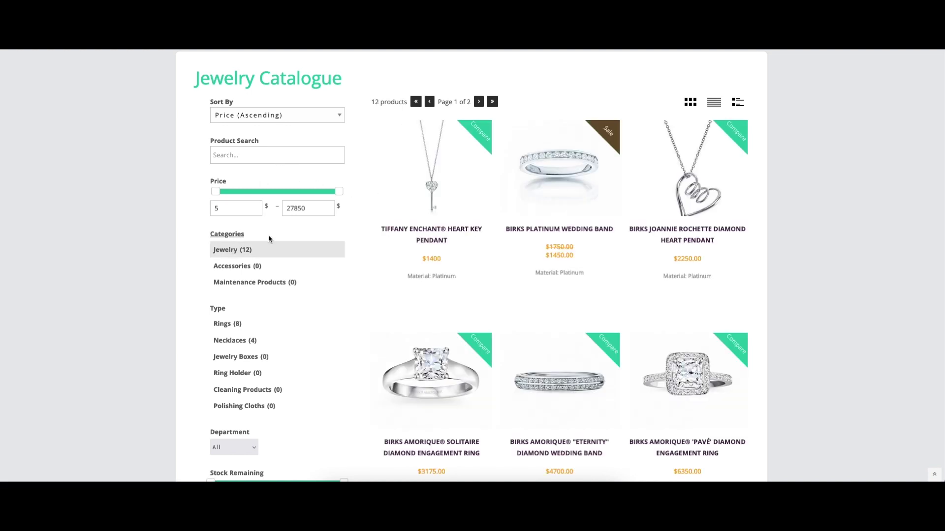
pyautogui.moveTo(336, 192); pyautogui.dragTo(269, 191)
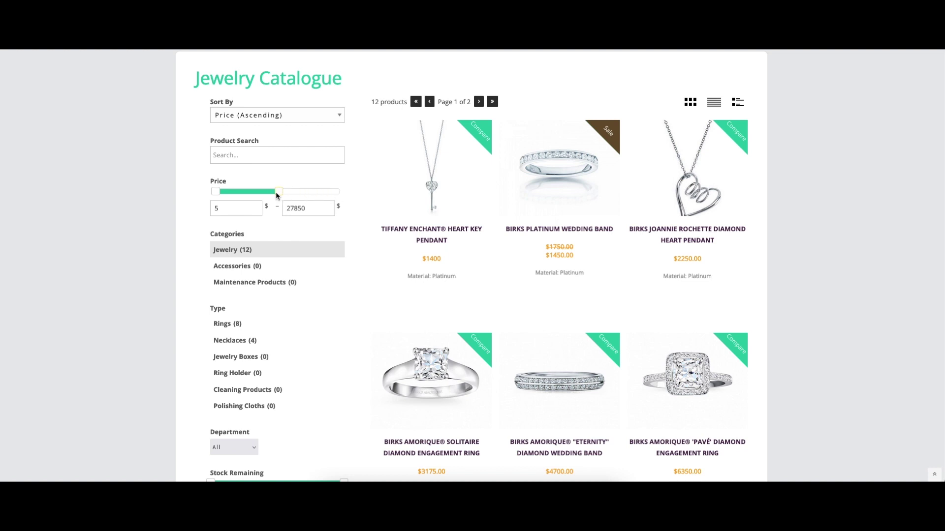
# Search 'ring', limit stock remaining to 8, and open the Pavé diamond engagement ring.
pyautogui.click(255, 154)
pyautogui.write('ring')
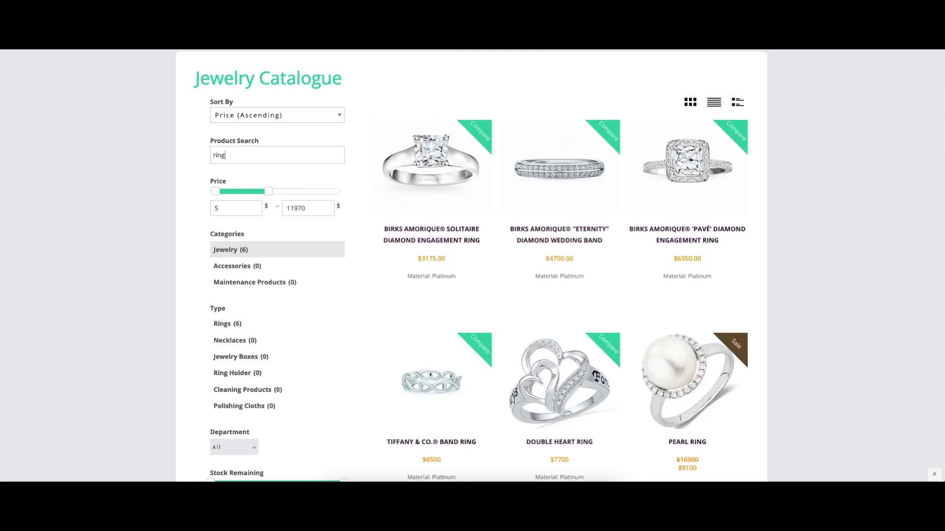
pyautogui.scroll(-3, 270, 224)
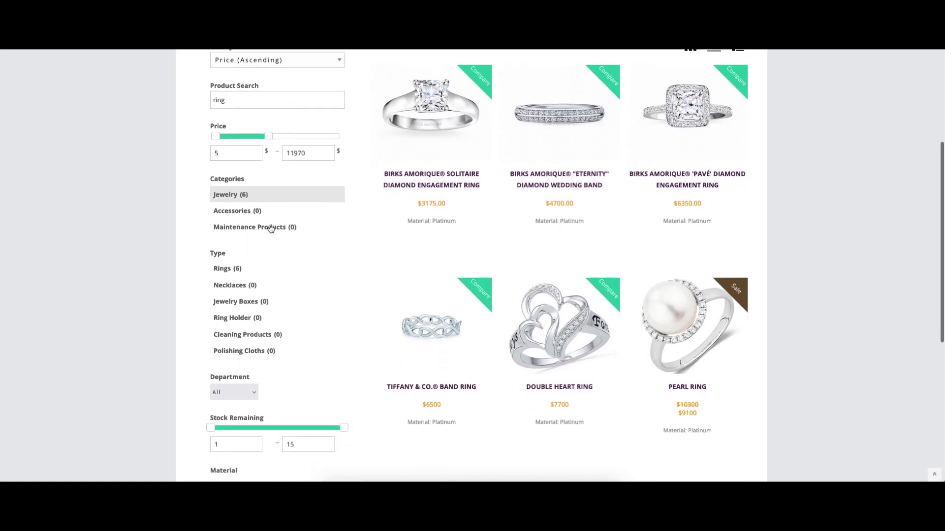
pyautogui.moveTo(344, 360); pyautogui.dragTo(277, 359)
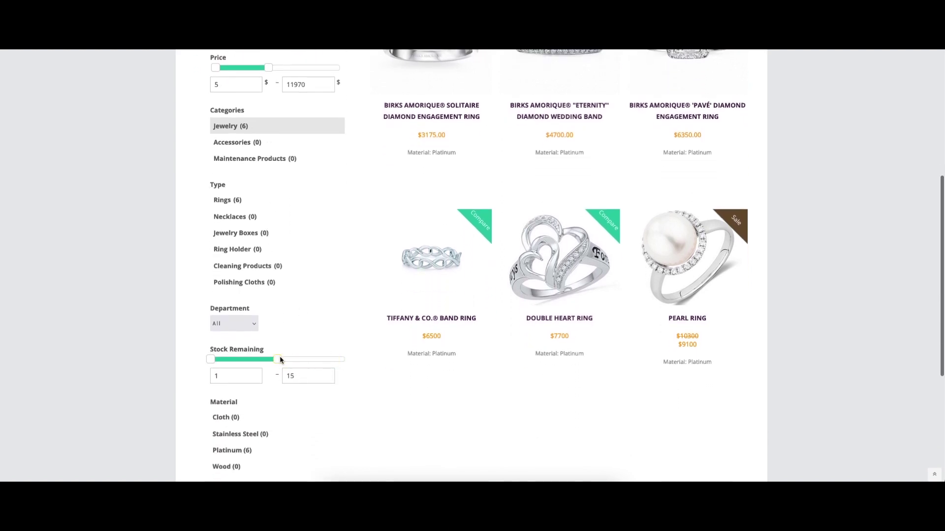
pyautogui.scroll(3, 500, 281)
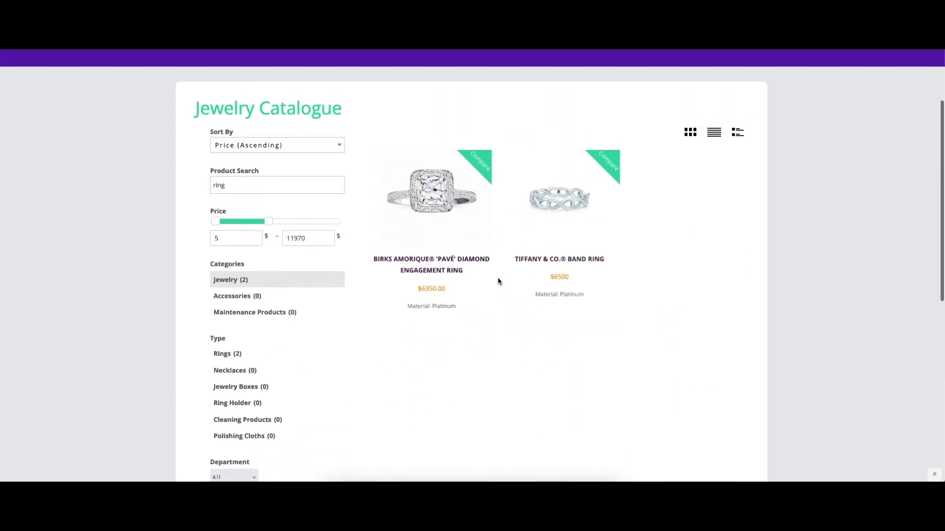
pyautogui.click(438, 271)
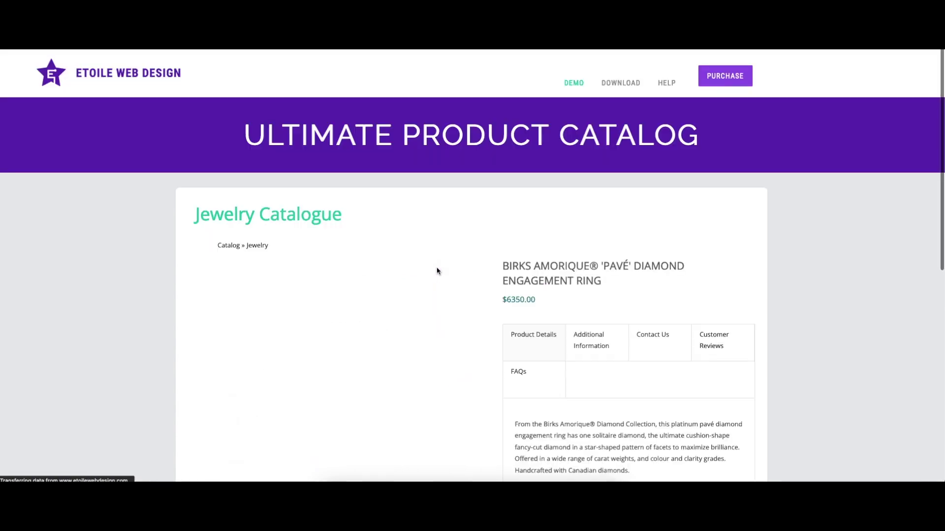
# Open the Jewelry category tile, then Rings, and scroll through the eight ring products.
pyautogui.scroll(-2, 440, 269)
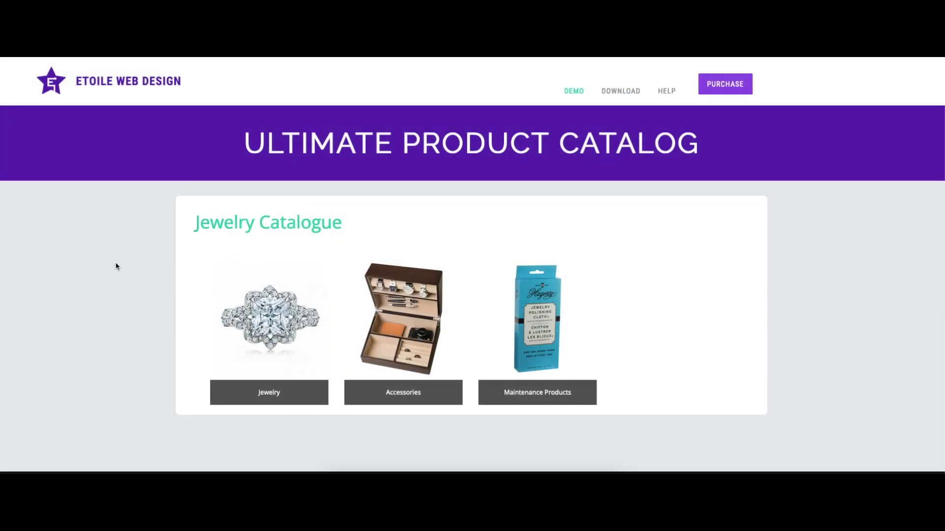
pyautogui.click(277, 315)
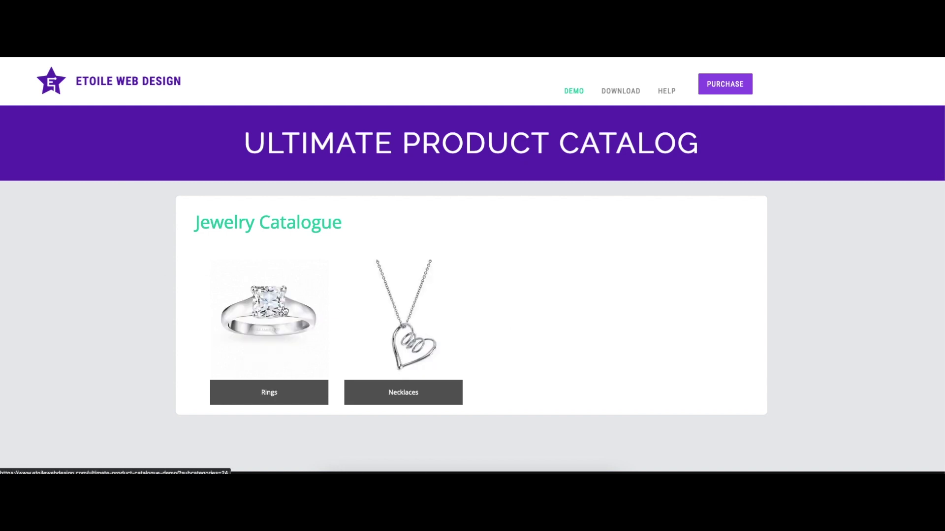
pyautogui.click(285, 310)
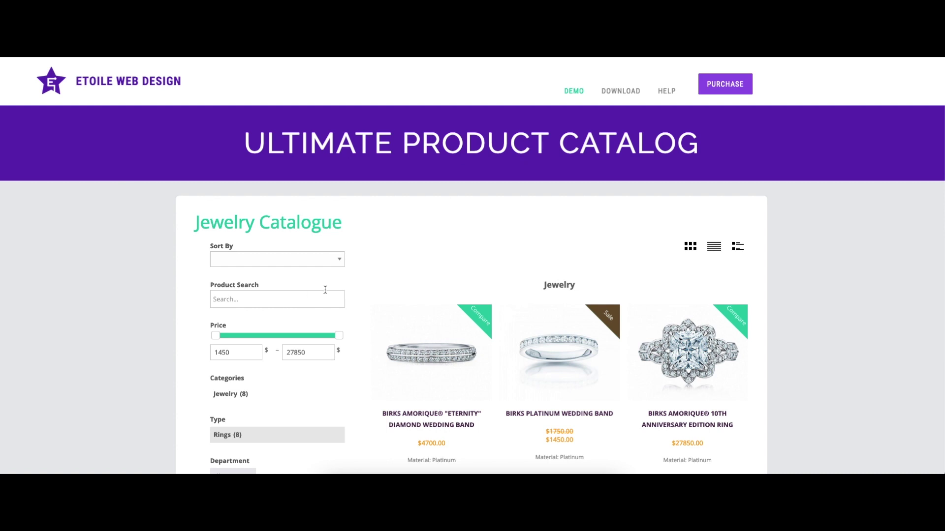
pyautogui.scroll(-2, 325, 290)
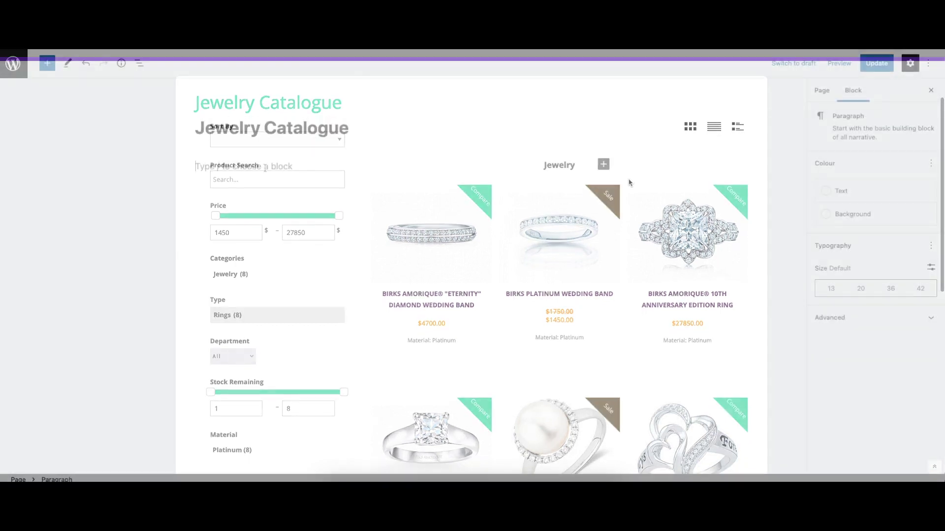
# Insert a Display Product Catalog block set to the UPCP Demo catalogue.
pyautogui.click(603, 164)
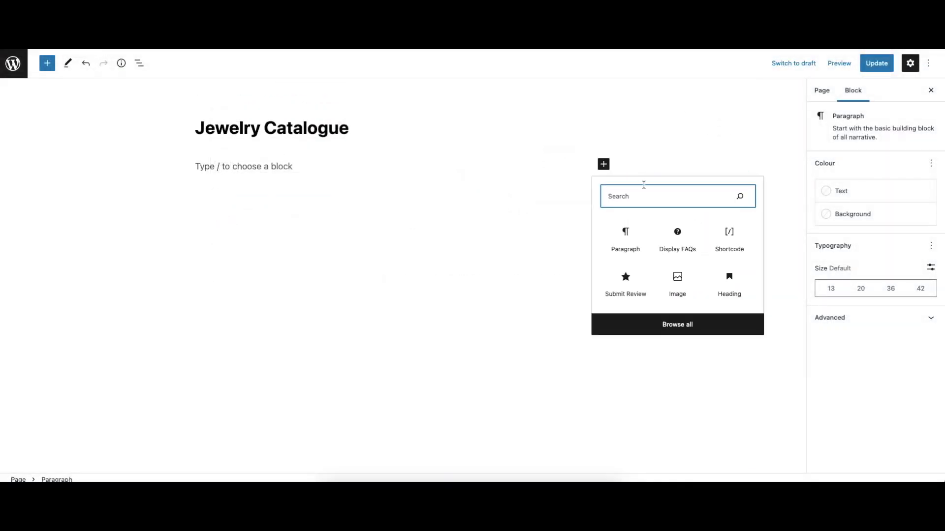
pyautogui.write('catal')
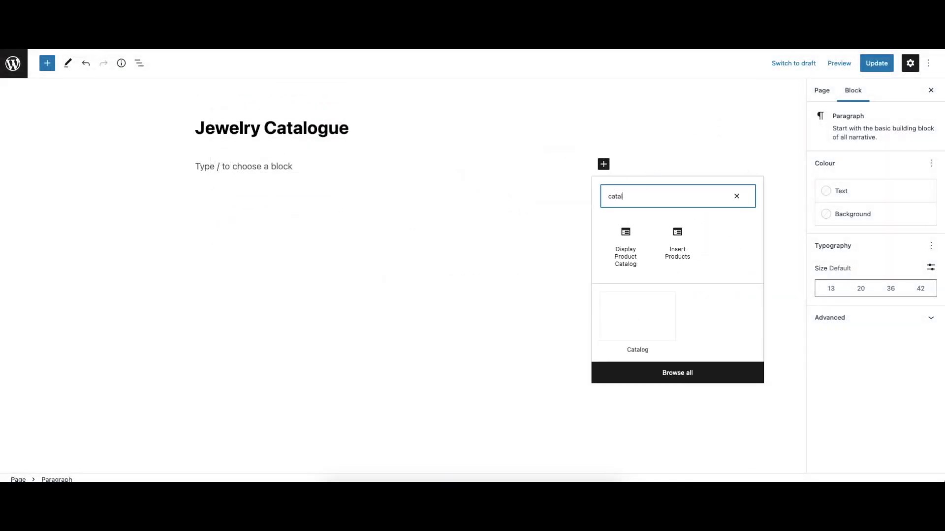
pyautogui.write('og')
pyautogui.click(631, 256)
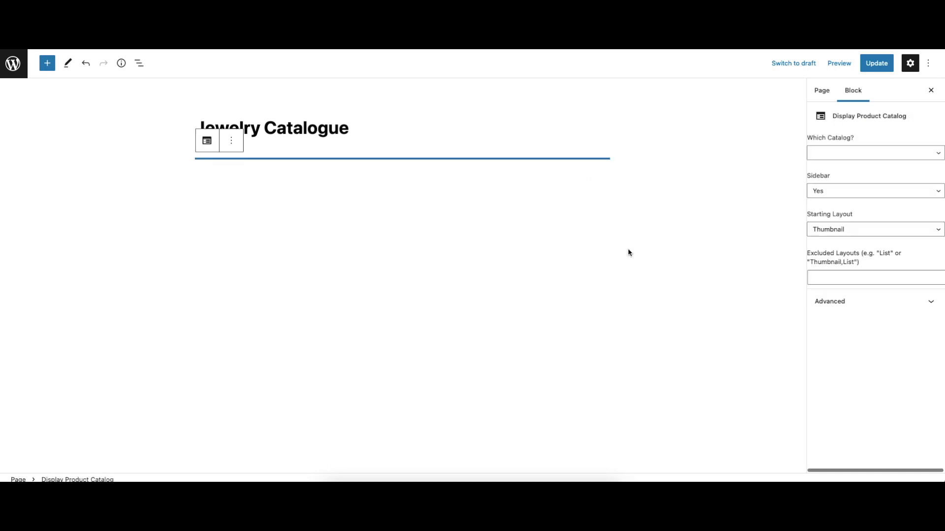
pyautogui.click(864, 152)
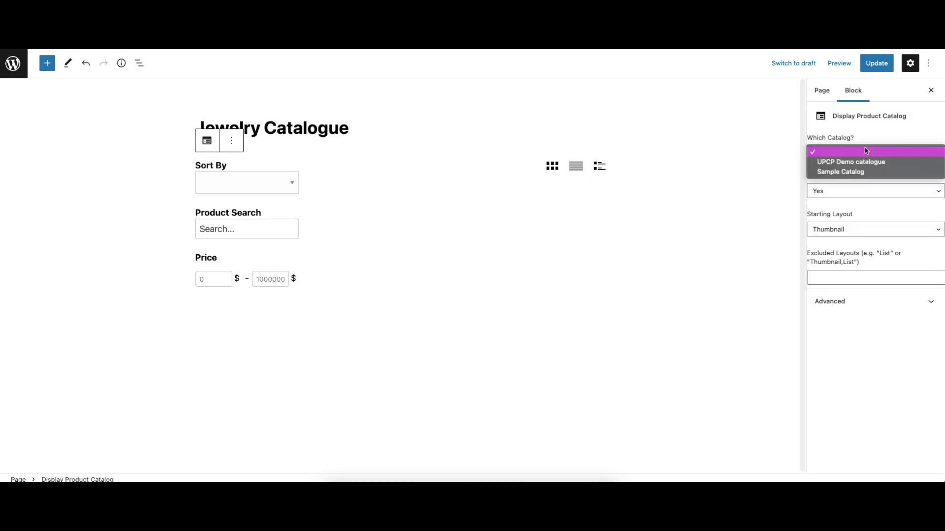
pyautogui.click(864, 162)
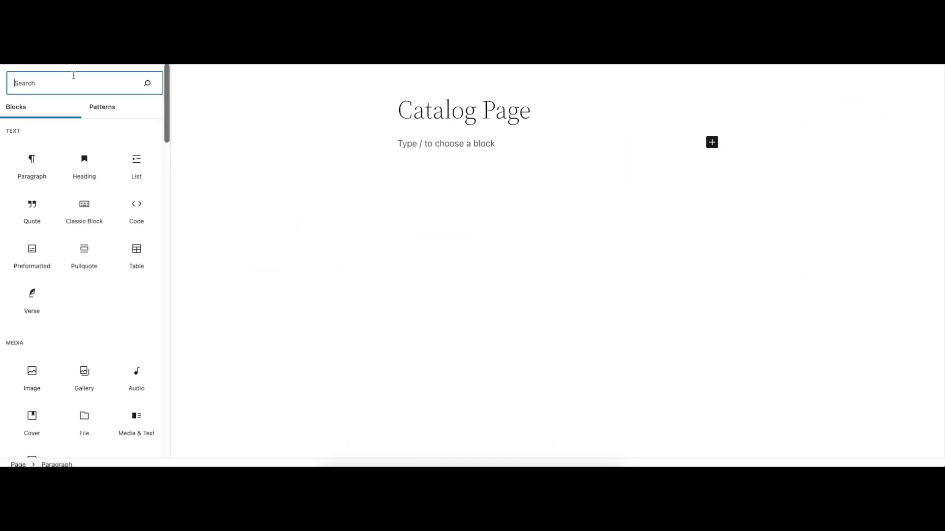
# Browse the Ultimate Product Catalog category of block patterns in the inserter.
pyautogui.click(104, 108)
pyautogui.click(63, 135)
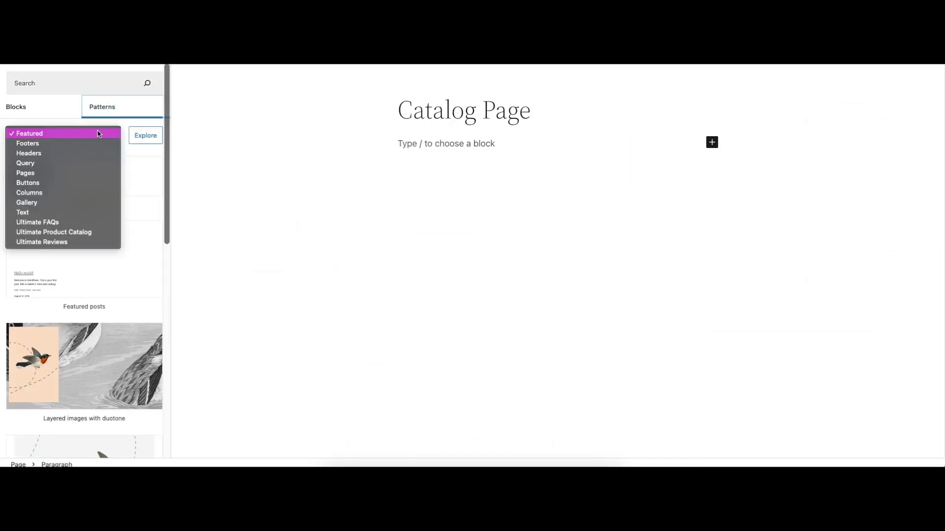
pyautogui.click(80, 230)
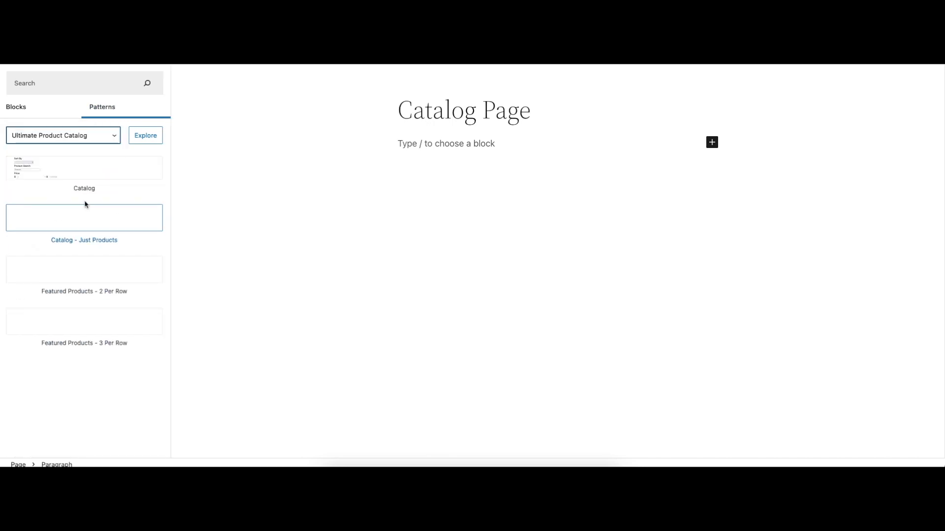
pyautogui.scroll(-1, 92, 231)
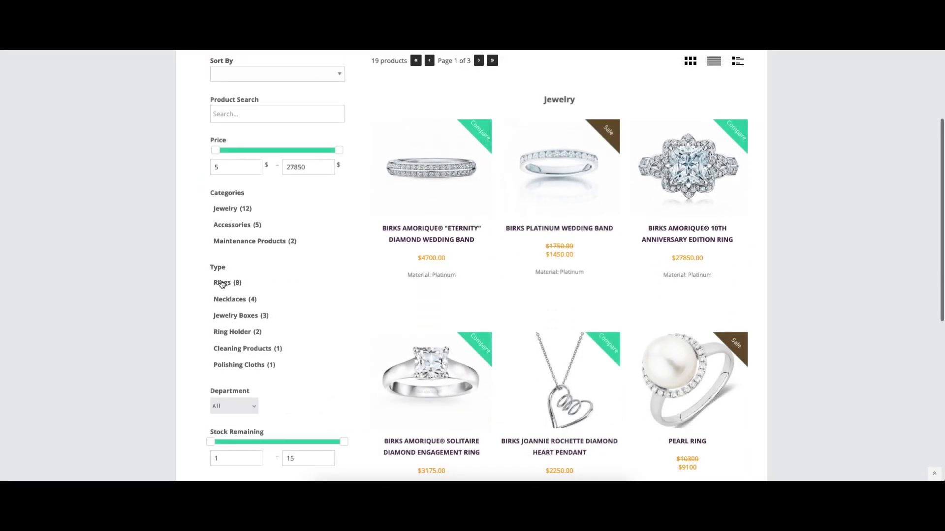
# Filter to Rings, open the Birks pavé engagement ring, and view its side image in the gallery.
pyautogui.click(222, 285)
pyautogui.scroll(-5, 531, 262)
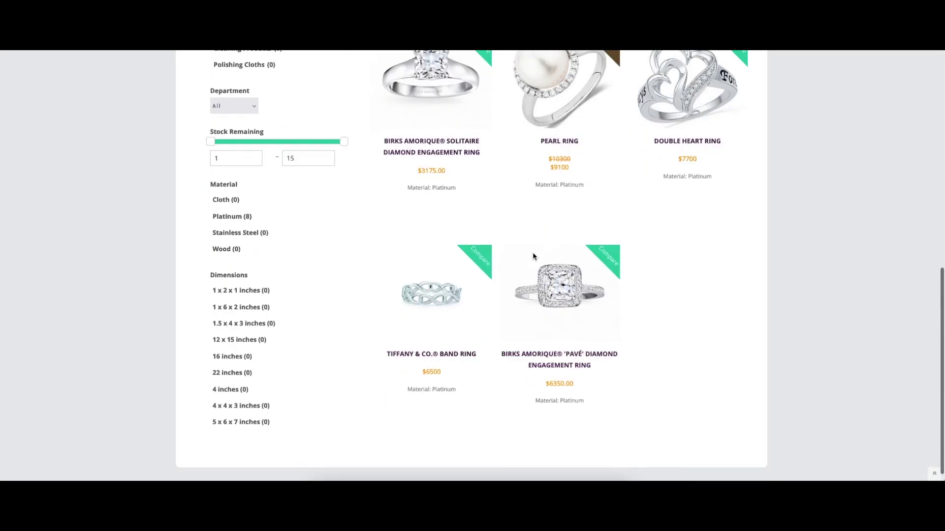
pyautogui.click(564, 340)
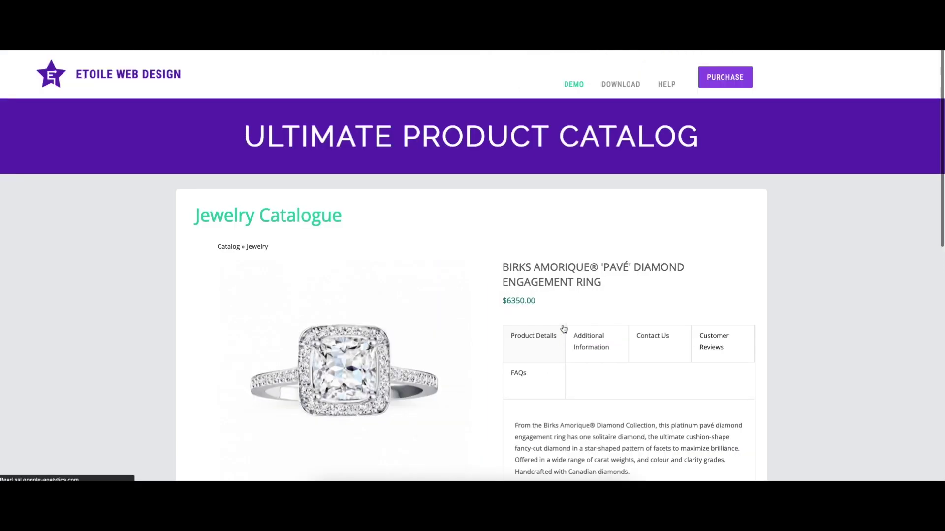
pyautogui.scroll(-3, 563, 320)
pyautogui.scroll(-2, 562, 320)
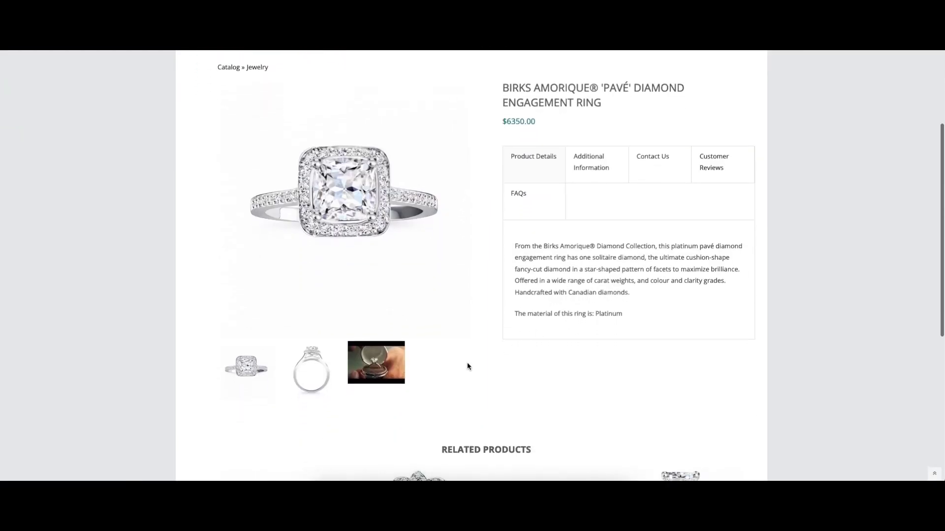
pyautogui.click(255, 365)
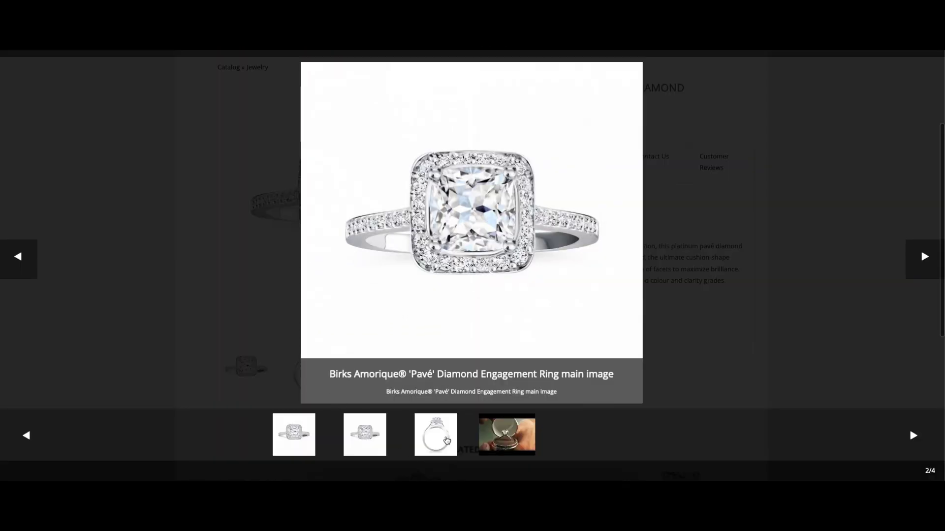
pyautogui.click(447, 439)
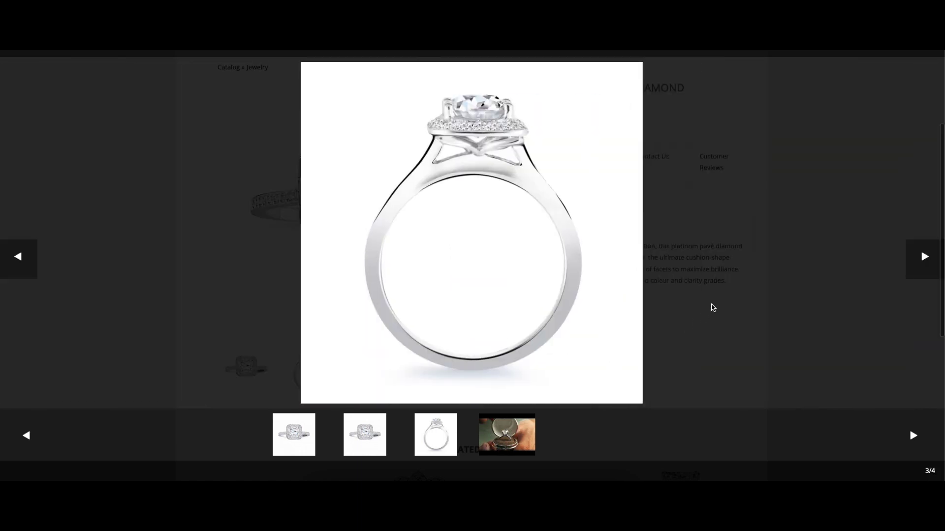
pyautogui.click(713, 308)
# View the ring's additional information, inquiry and review forms, and expand the ring-sizes FAQ.
pyautogui.click(601, 196)
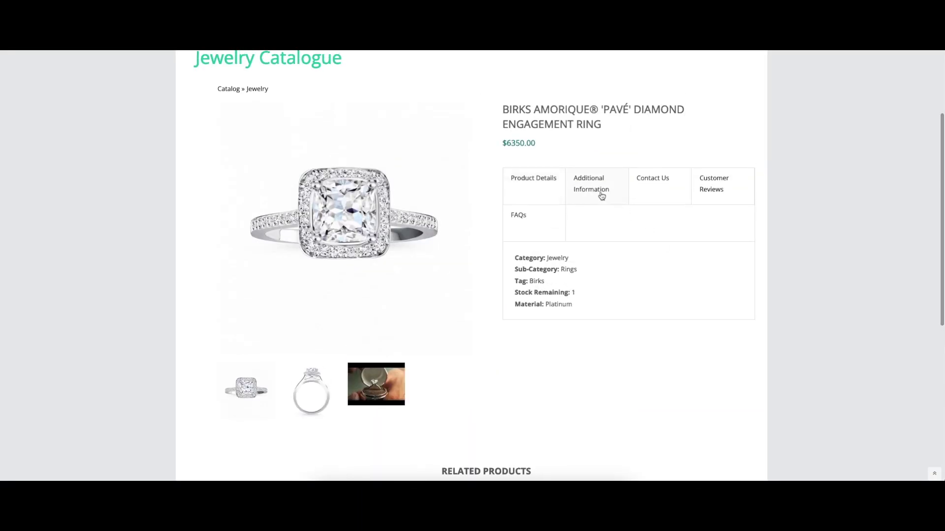
pyautogui.click(662, 192)
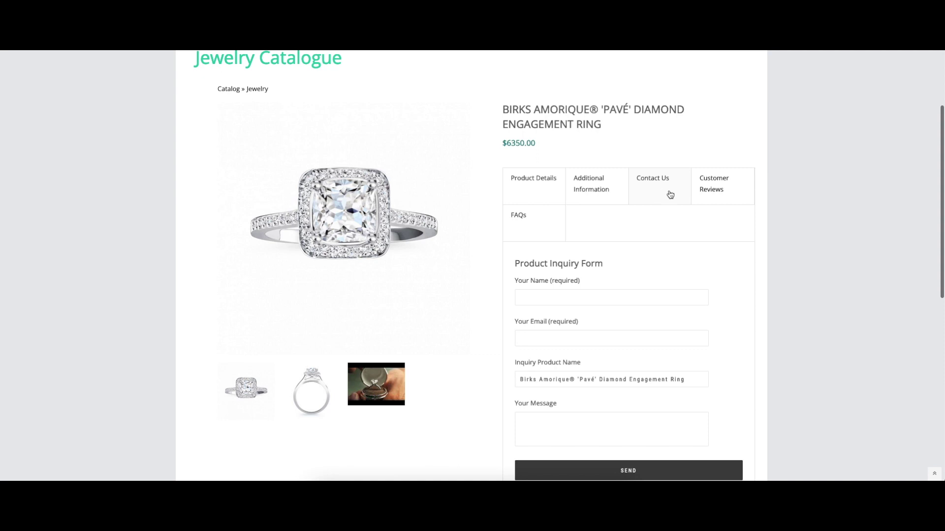
pyautogui.click(713, 193)
pyautogui.scroll(-1, 702, 220)
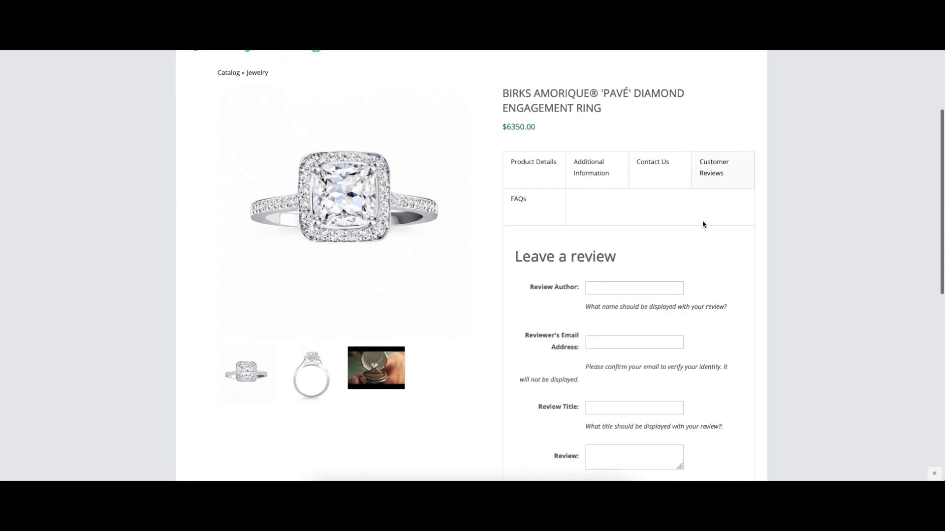
pyautogui.click(562, 208)
pyautogui.click(580, 239)
pyautogui.scroll(-3, 579, 239)
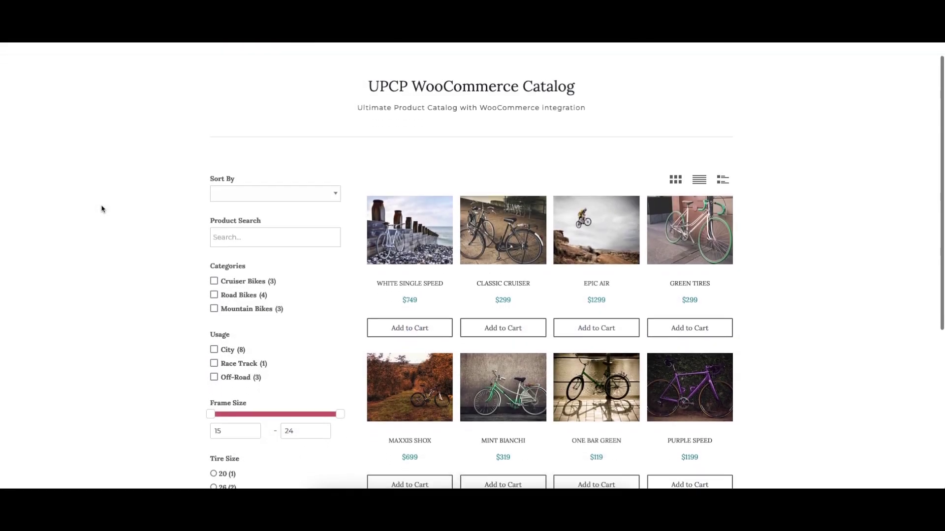
pyautogui.scroll(-3, 102, 210)
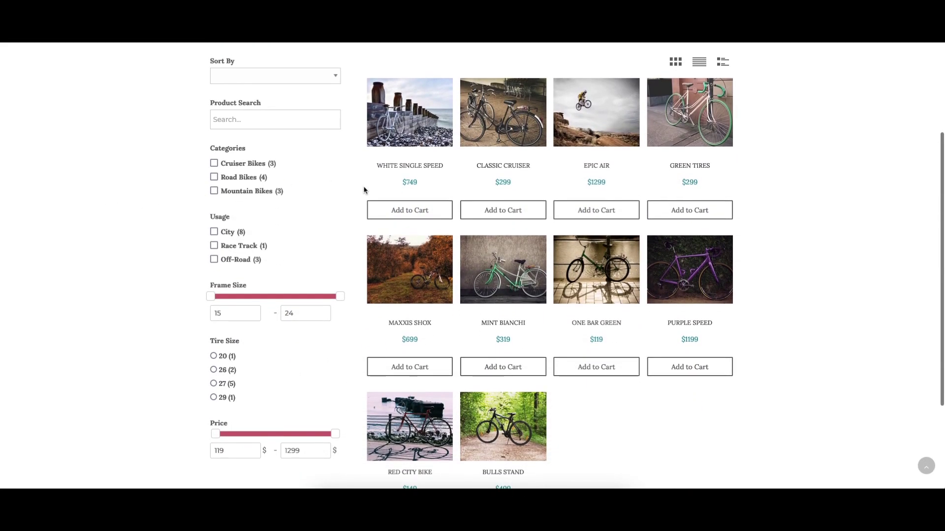
# Add White Single Speed and Purple Speed to the cart and open the $1,948.00 cart.
pyautogui.click(416, 213)
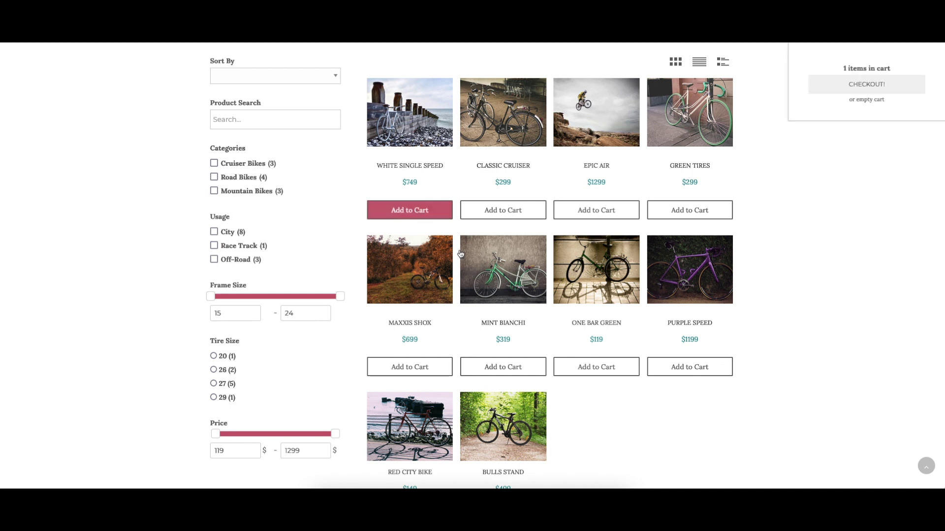
pyautogui.click(679, 366)
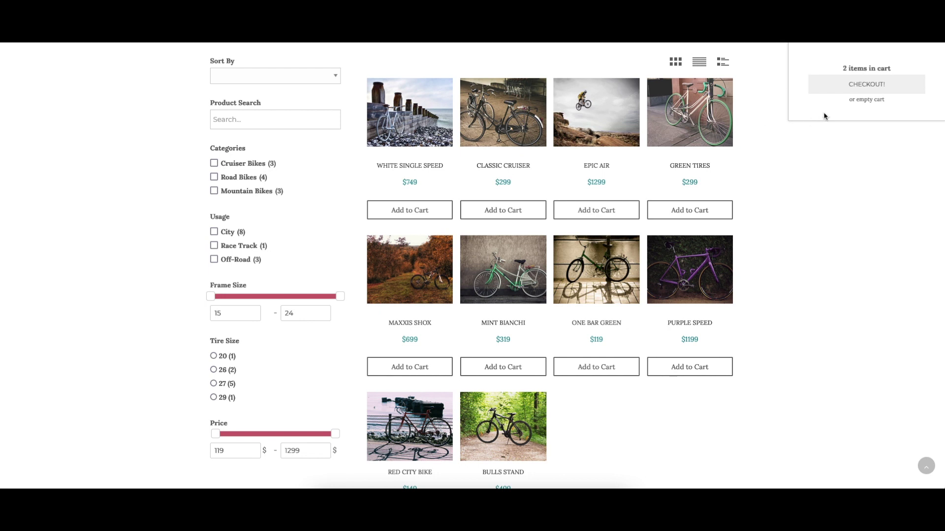
pyautogui.click(844, 89)
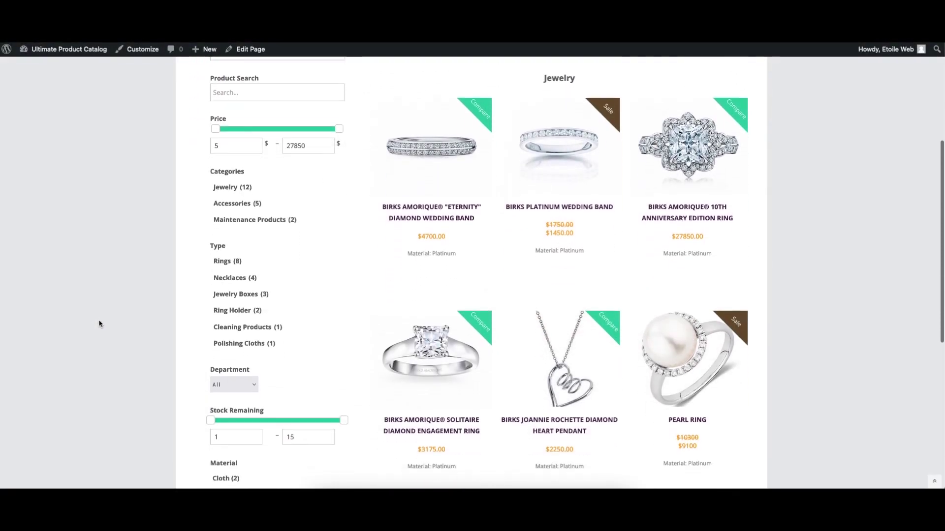
# Filter the jewelry catalog to the Birks (7) department and cap stock remaining at 6.
pyautogui.scroll(-3, 99, 324)
pyautogui.click(231, 264)
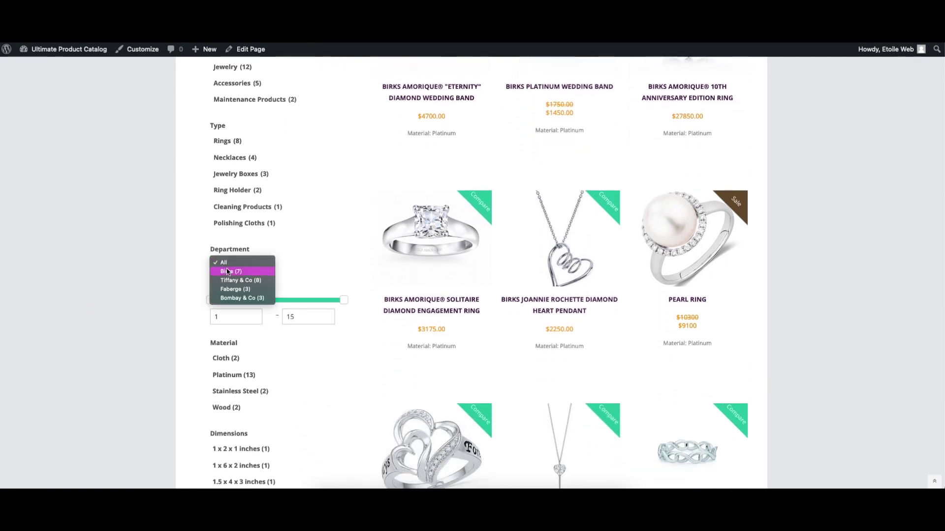
pyautogui.click(227, 273)
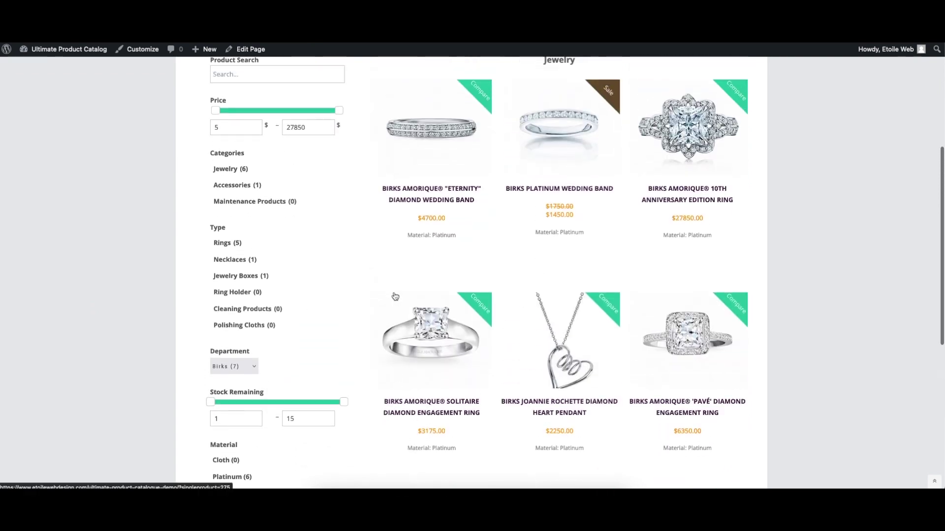
pyautogui.scroll(-2, 394, 297)
pyautogui.moveTo(344, 274); pyautogui.dragTo(257, 274)
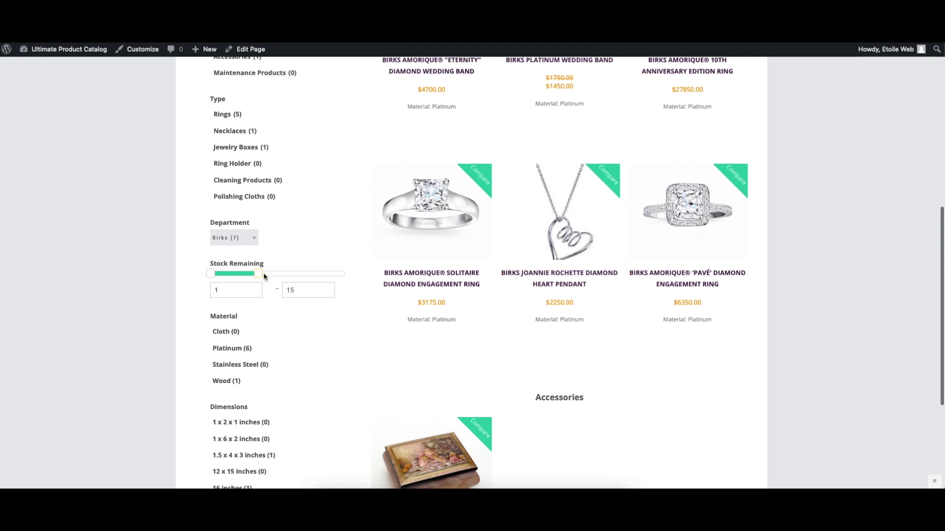
pyautogui.scroll(3, 464, 293)
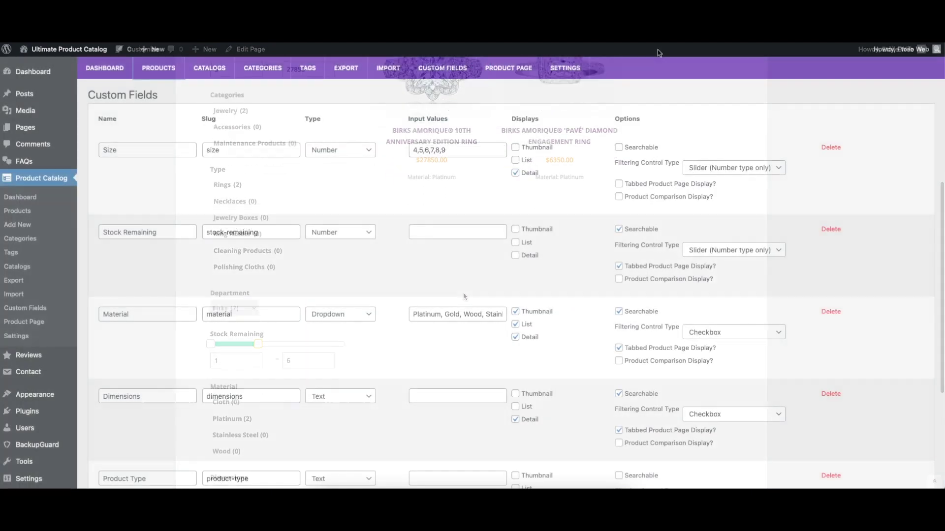
# Keep Checkbox as the Dimensions custom field's filtering control type.
pyautogui.scroll(-2, 296, 190)
pyautogui.scroll(-3, 295, 194)
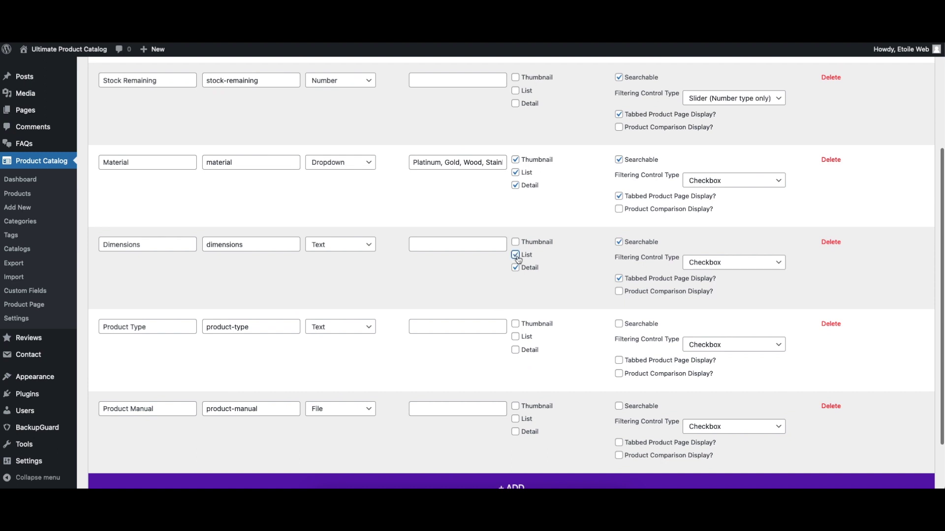
pyautogui.click(700, 266)
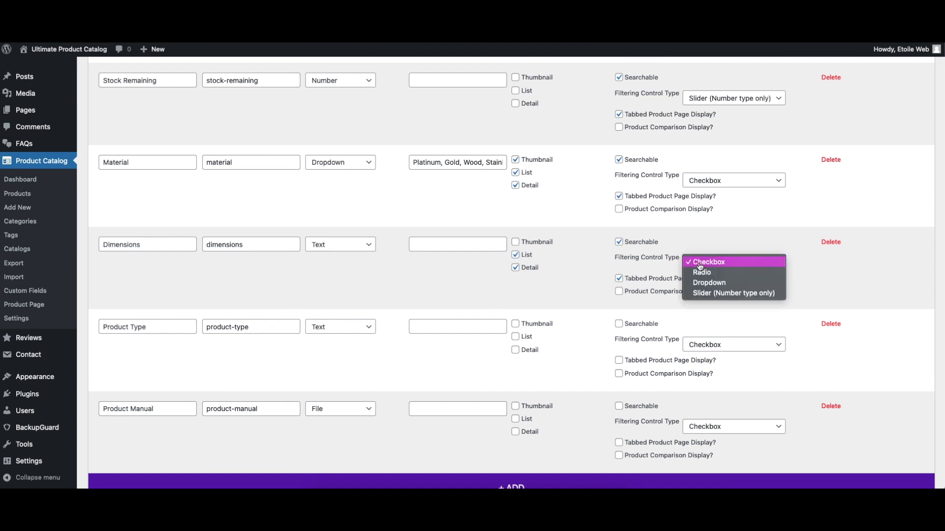
pyautogui.click(700, 266)
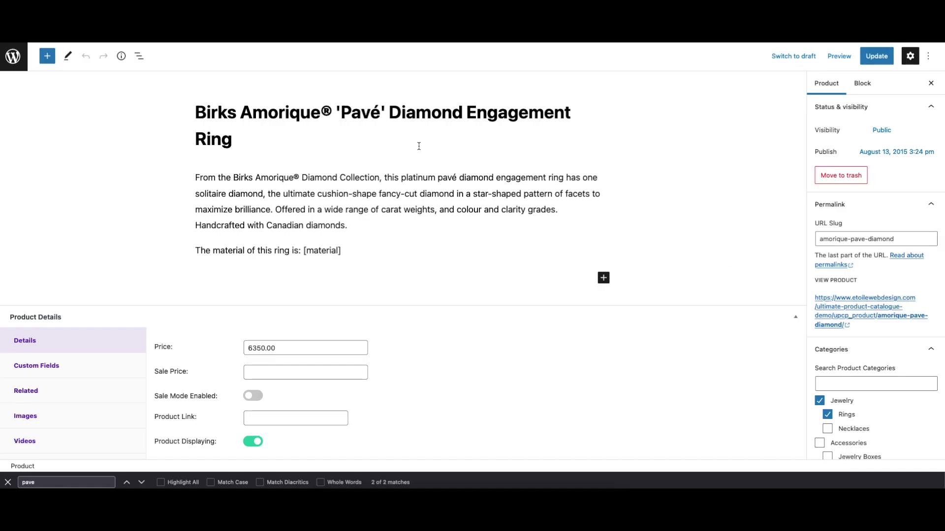
# View the Pavé ring's custom field values and its Material choices.
pyautogui.click(64, 371)
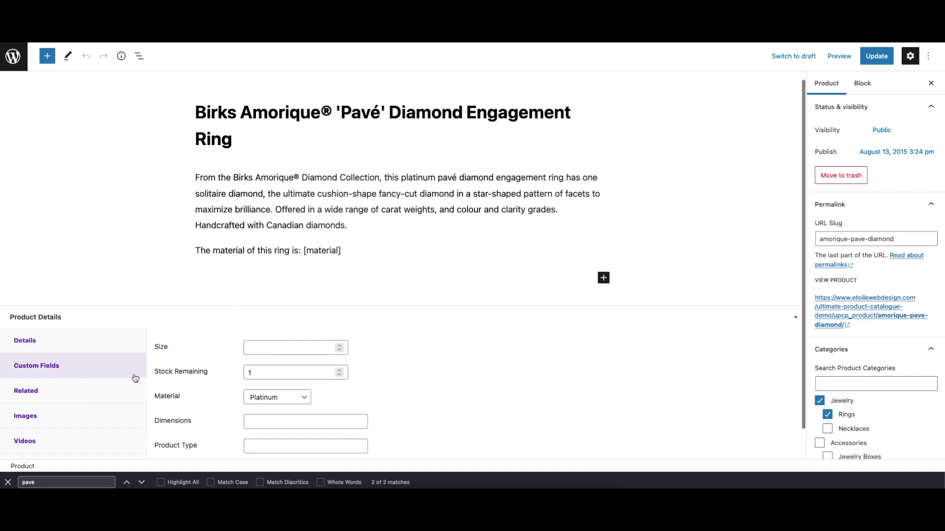
pyautogui.scroll(-1, 325, 354)
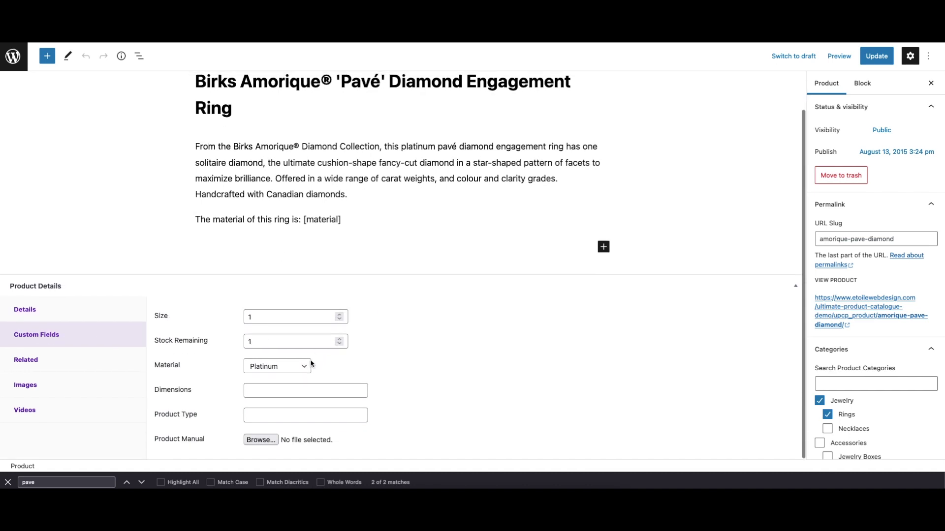
pyautogui.click(290, 366)
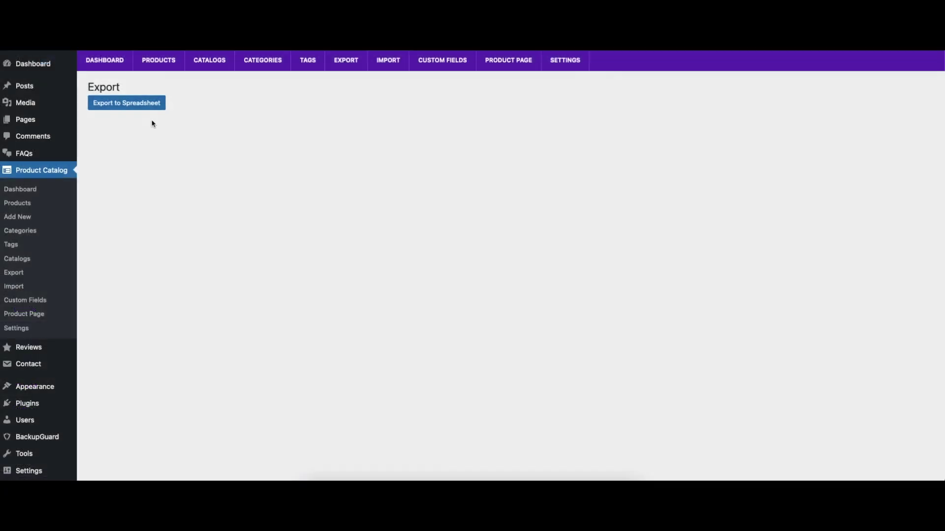
# Export all products to a spreadsheet and select product_import.xlsx for import.
pyautogui.click(149, 107)
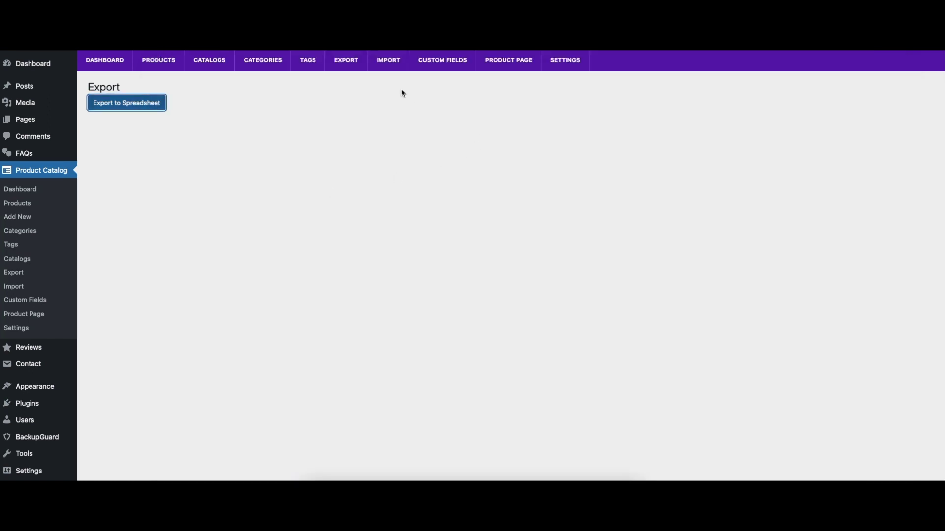
pyautogui.click(388, 64)
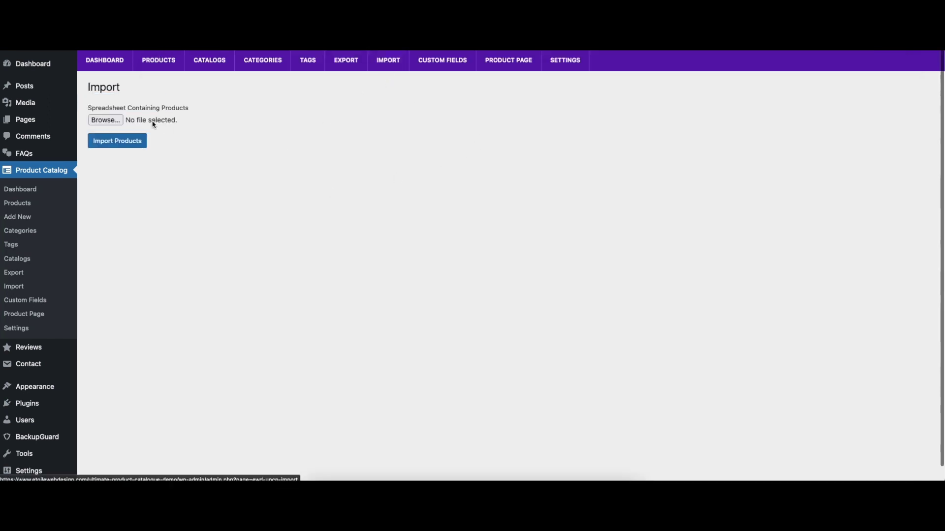
pyautogui.click(109, 122)
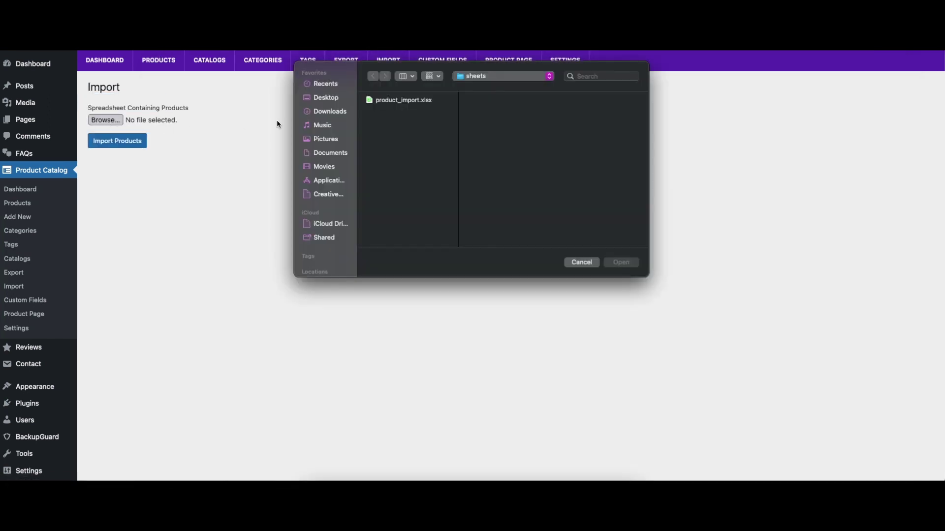
pyautogui.doubleClick(403, 101)
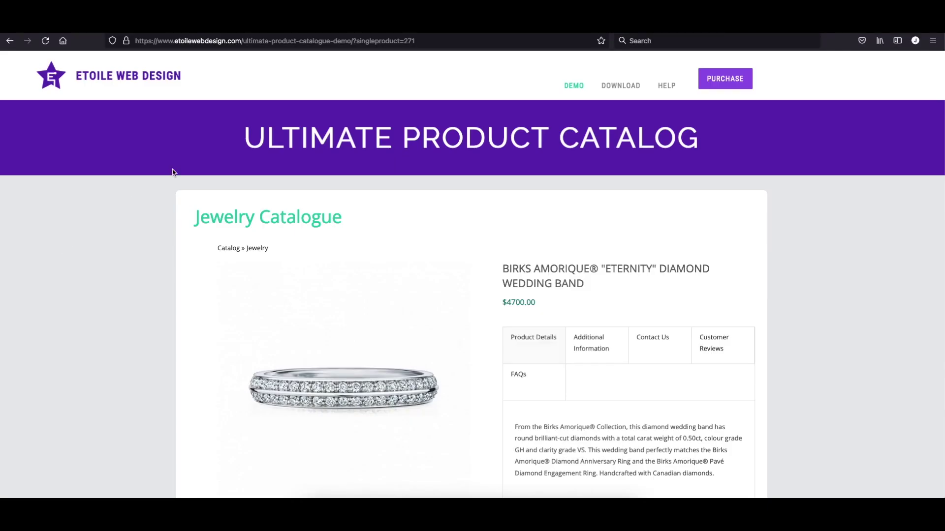
# Load the Eternity band page at /product/amorique-eternity-diamond/ instead of ?singleproduct=271.
pyautogui.click(229, 42)
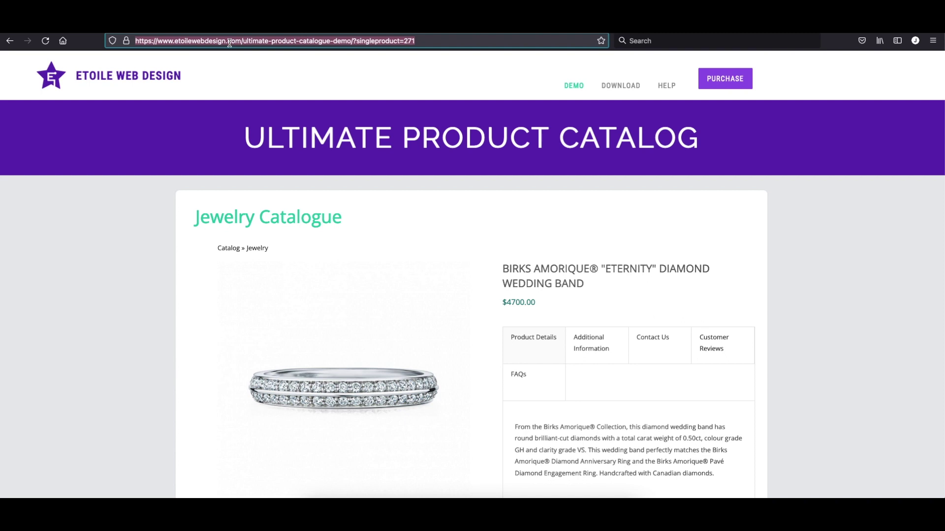
pyautogui.write('https://www.etoilewebdesign.com/ultimate-product-catalogue-demo/product/amorique-eternity-diamond/')
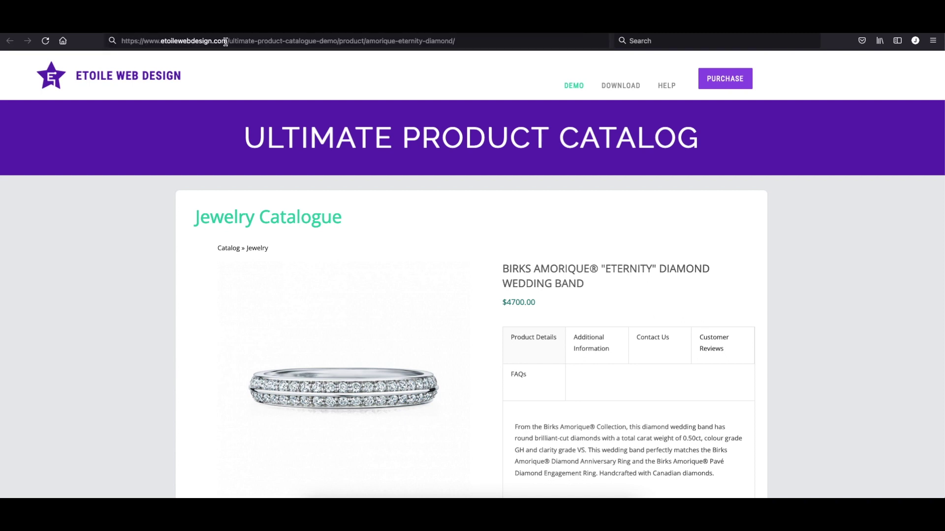
pyautogui.click(225, 42)
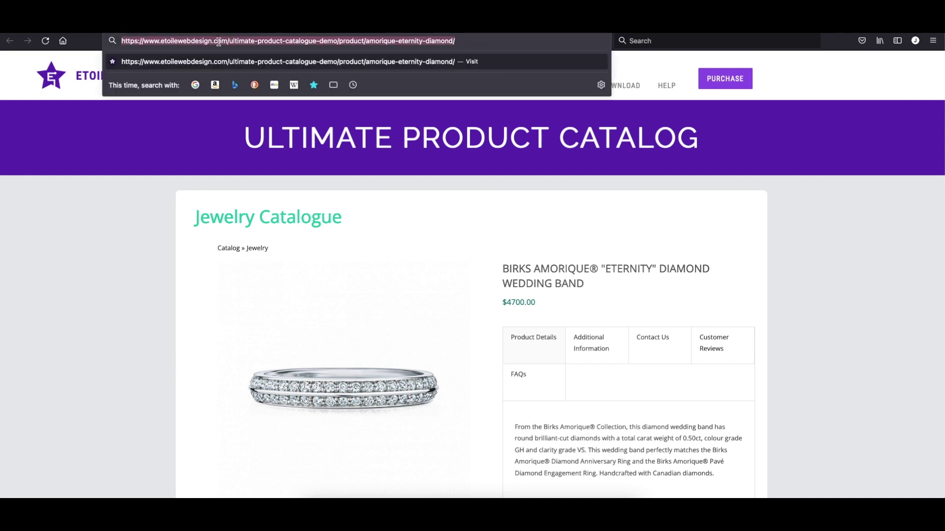
pyautogui.click(138, 244)
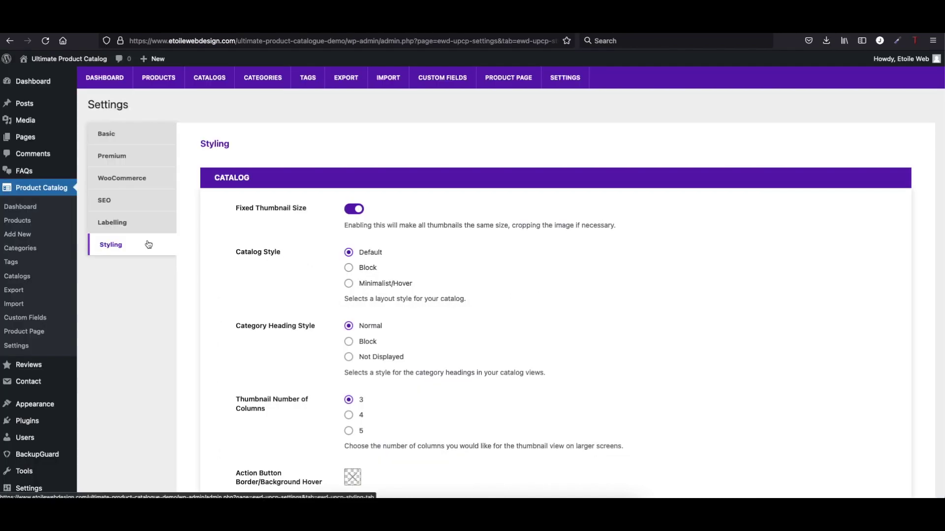
# Set the action button hover colour to #621919.
pyautogui.scroll(-3, 315, 241)
pyautogui.scroll(-1, 318, 243)
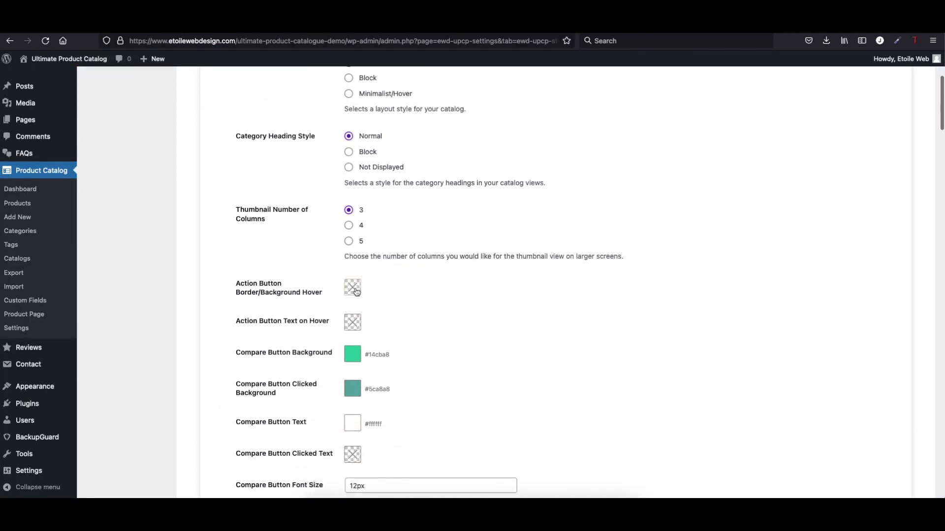
pyautogui.click(352, 287)
pyautogui.click(400, 343)
pyautogui.click(422, 396)
# Use checkmark sidebar checkboxes and radio category filters, and place Product Search before Product Sort.
pyautogui.scroll(-10, 430, 315)
pyautogui.scroll(-3, 430, 315)
pyautogui.scroll(-4, 432, 314)
pyautogui.scroll(-5, 432, 314)
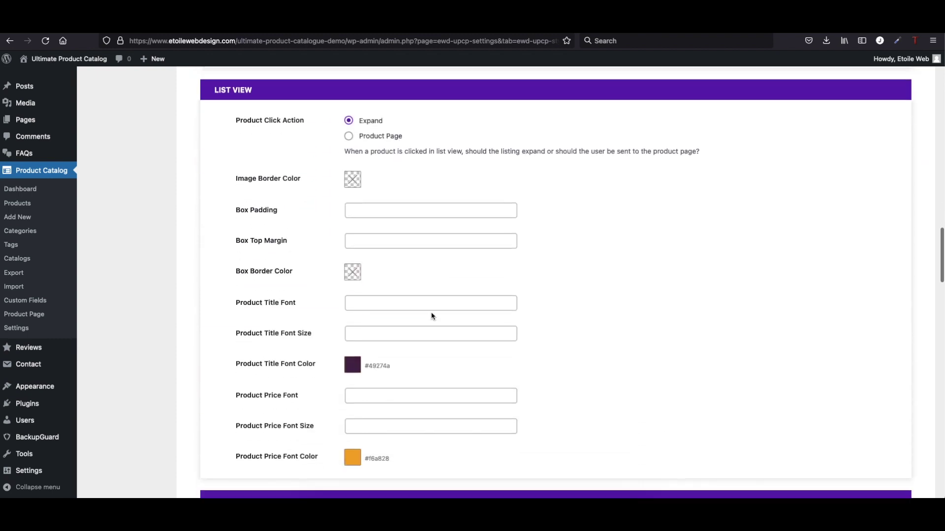
pyautogui.scroll(-5, 432, 314)
pyautogui.scroll(-5, 431, 314)
pyautogui.scroll(-5, 431, 315)
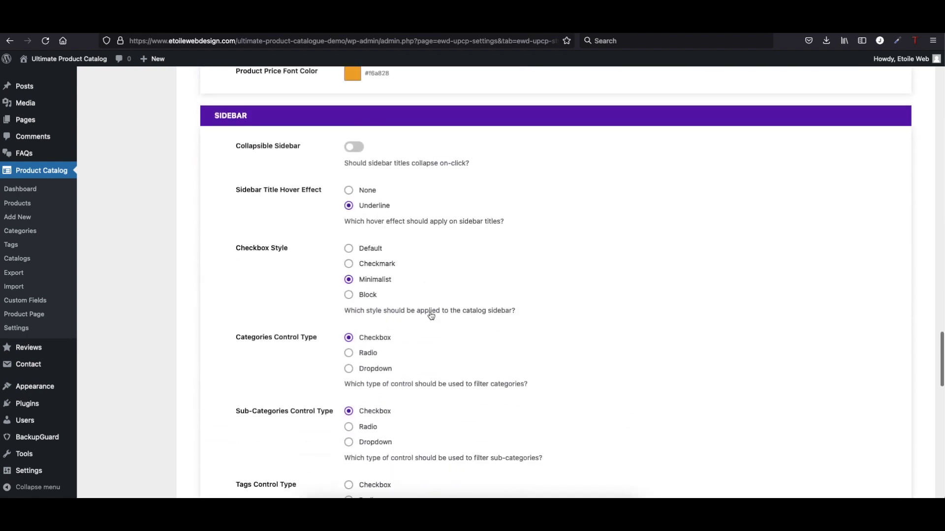
pyautogui.click(349, 264)
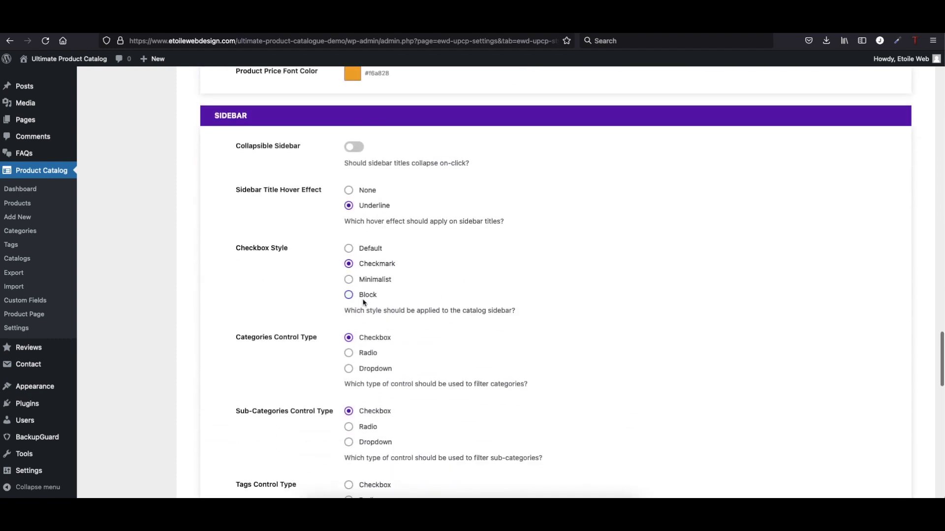
pyautogui.click(350, 354)
pyautogui.scroll(-2, 379, 329)
pyautogui.scroll(-3, 406, 303)
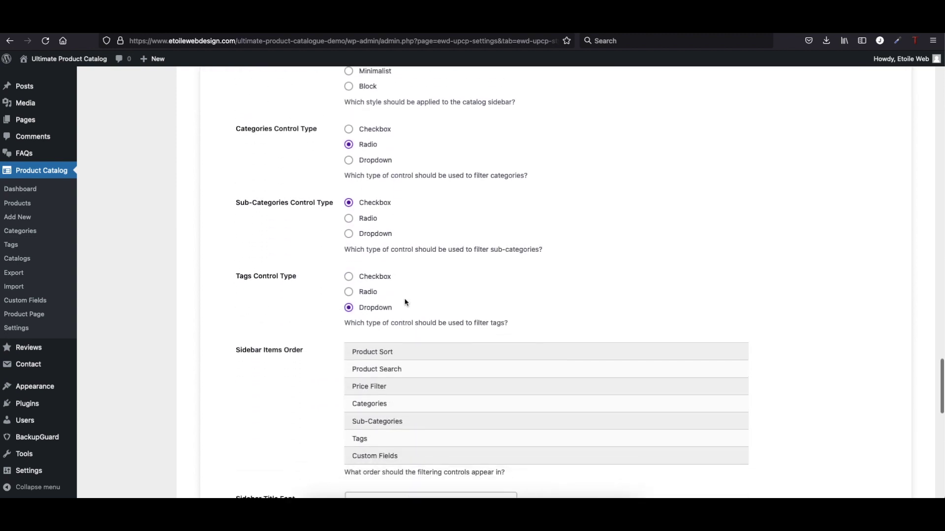
pyautogui.moveTo(397, 350); pyautogui.dragTo(398, 384)
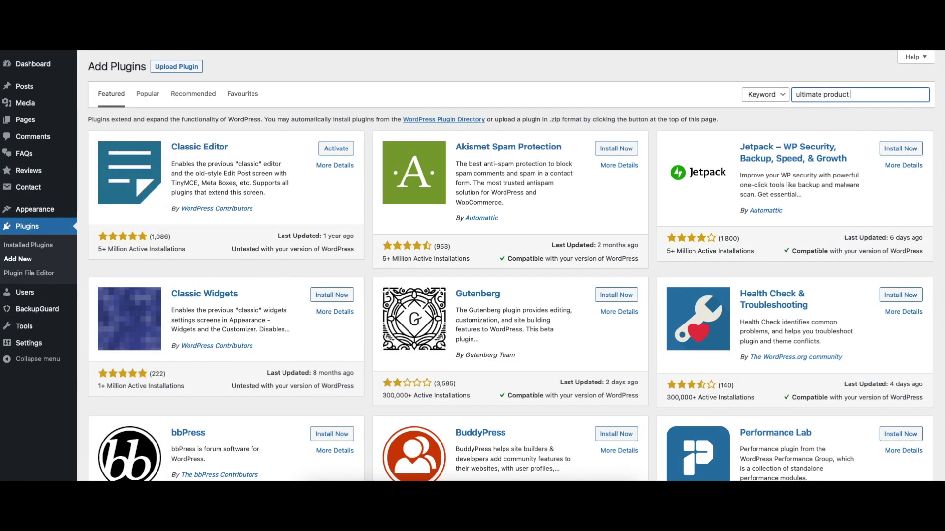
# Search 'catalog', install Ultimate Product Catalog, and advance through the catalog page and key options setup steps.
pyautogui.write('catalog')
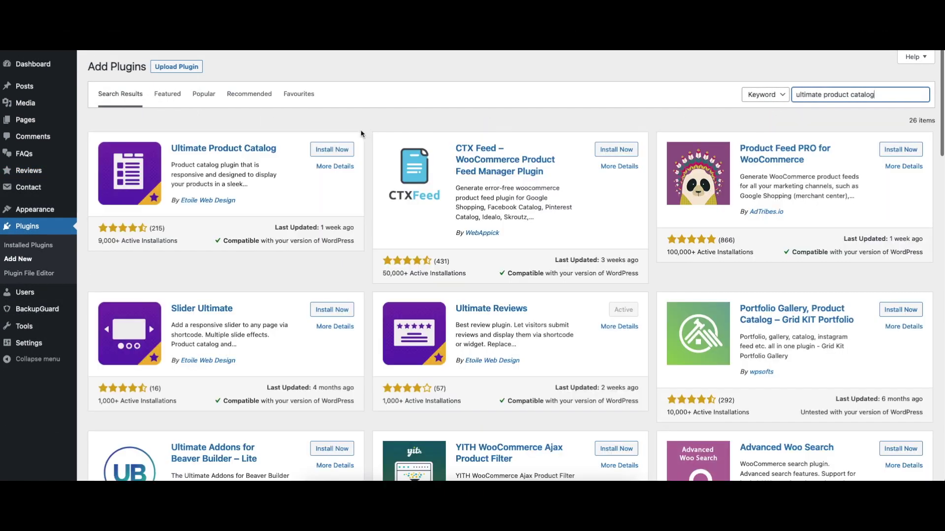
pyautogui.click(337, 150)
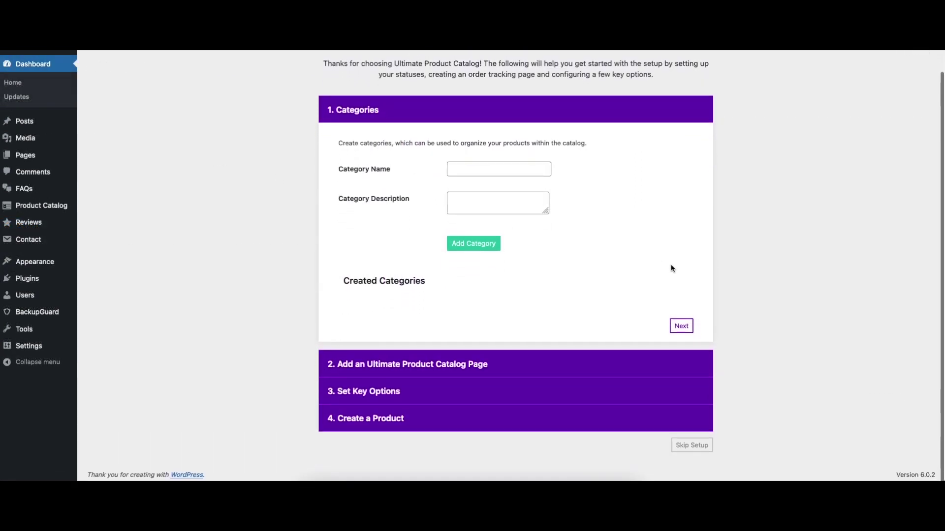
pyautogui.click(601, 363)
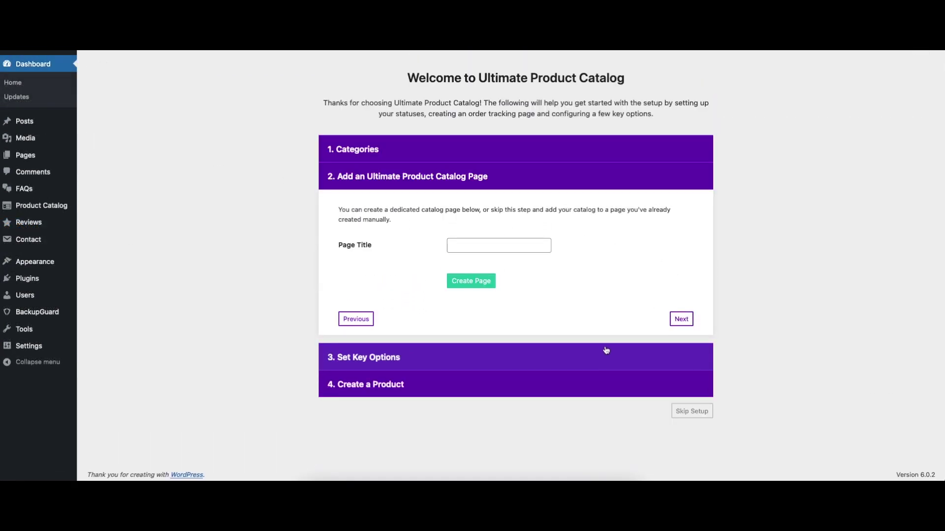
pyautogui.click(576, 362)
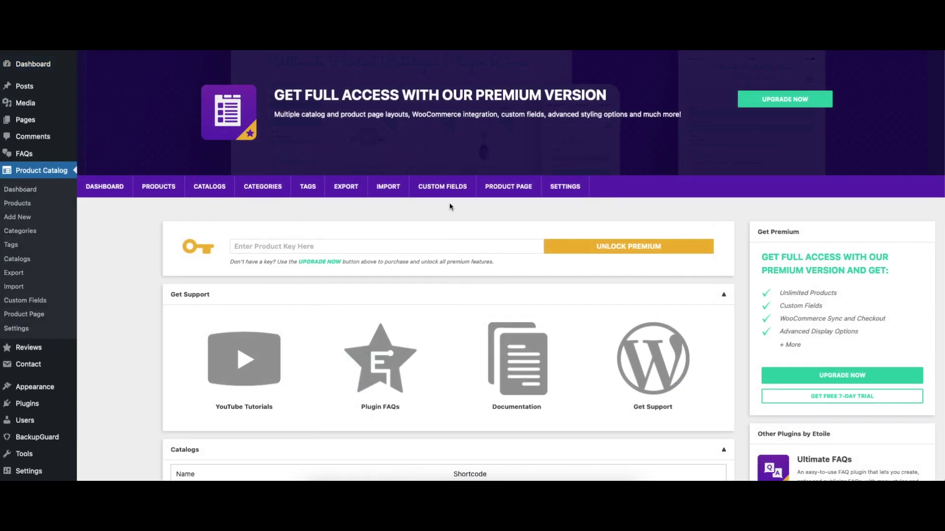